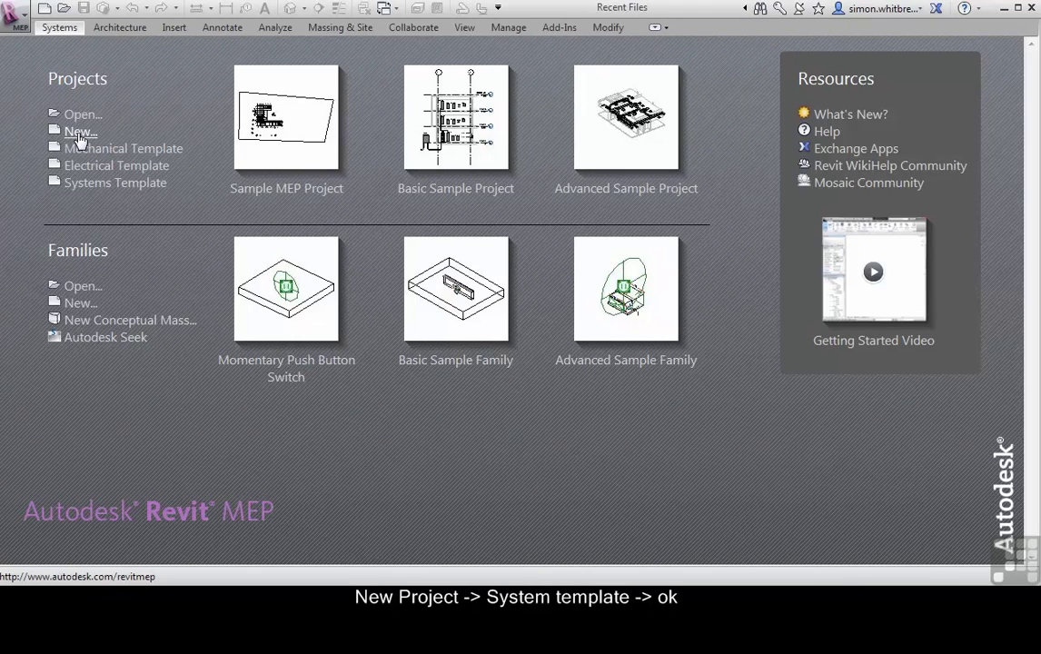
Create Project1 from the Systems Template, opening on the 0 - Mech floor plan.
left_click(81, 132)
left_click(400, 265)
left_click(432, 312)
left_click(477, 356)
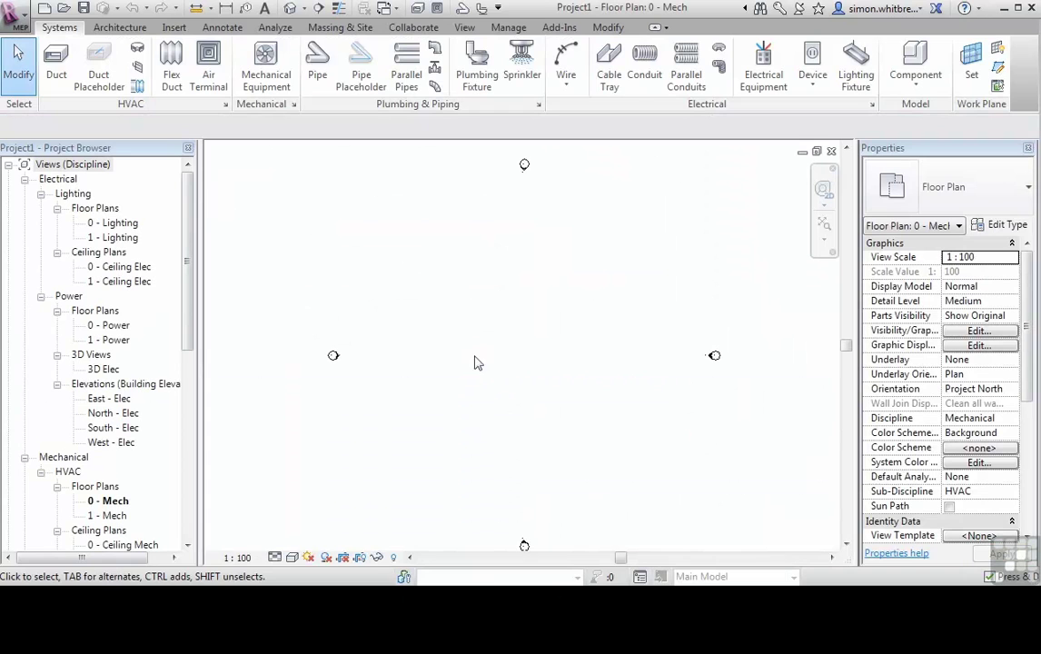
Float the HVAC panel off the Systems tab and combine the Mechanical panel with it.
left_click_drag(68, 102, 262, 203)
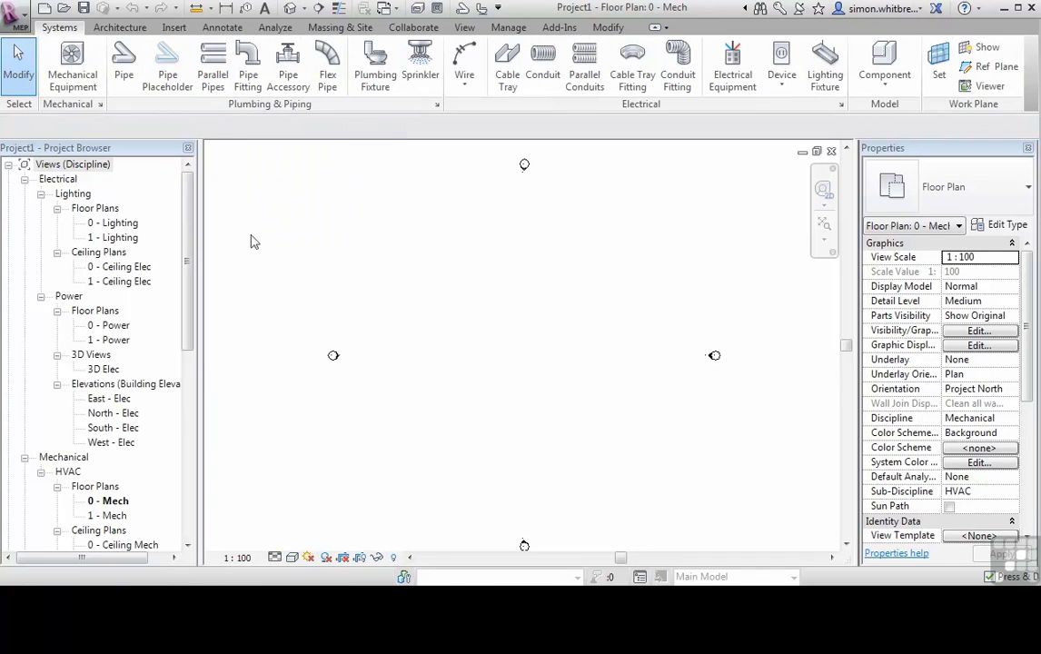
left_click_drag(53, 107, 515, 225)
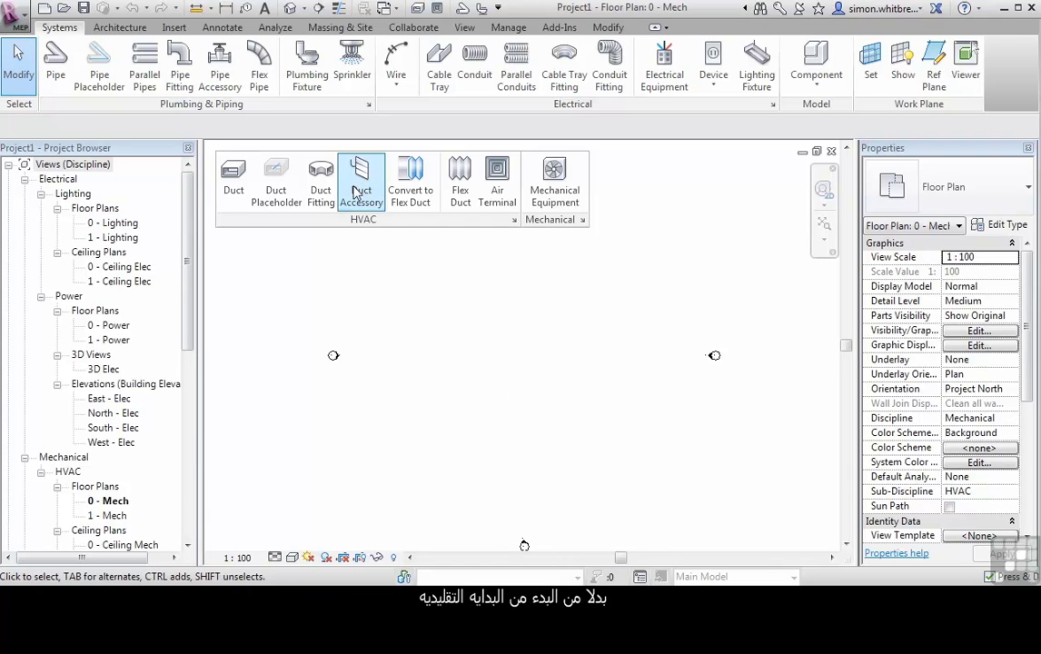
Start a duct placeholder with Inherit Elevation, Inherit Size and Tag on Placement turned on.
left_click(277, 198)
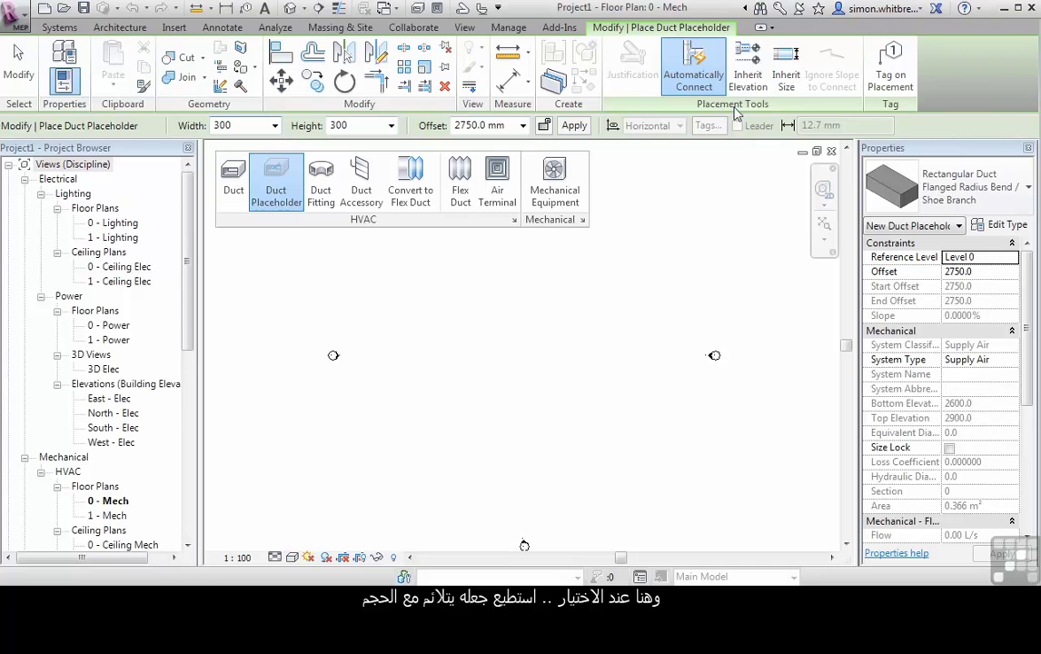
left_click(747, 98)
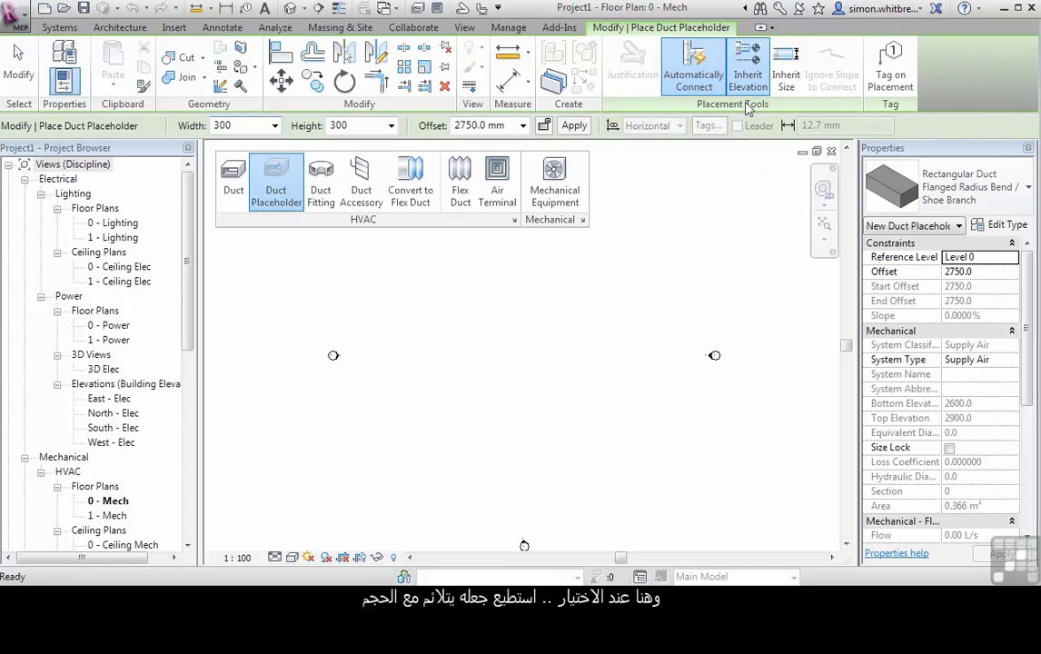
left_click(786, 77)
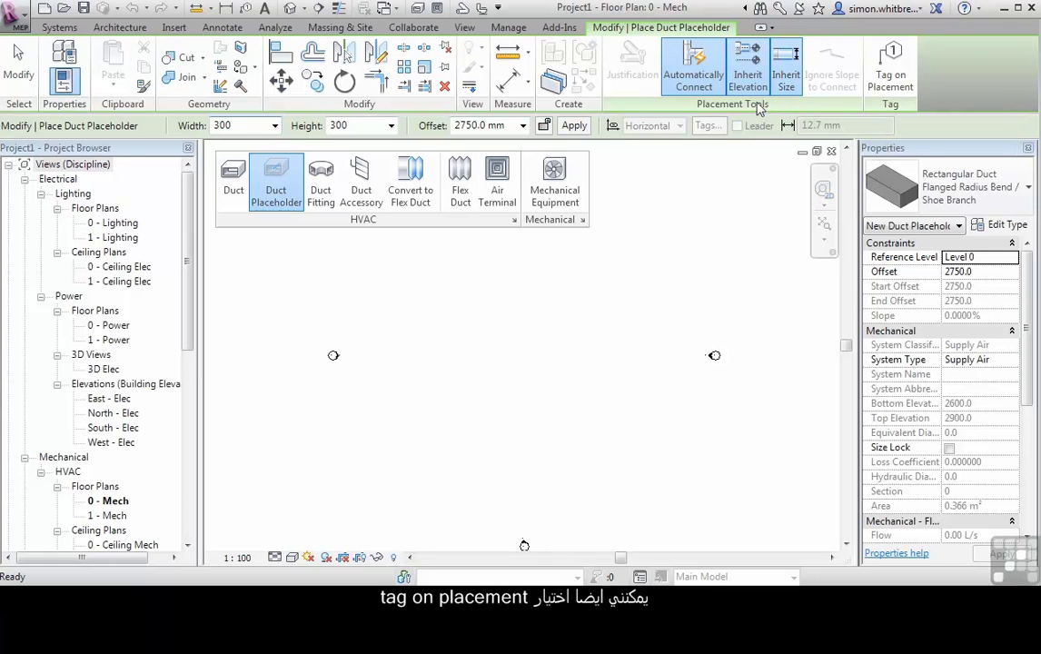
left_click(900, 73)
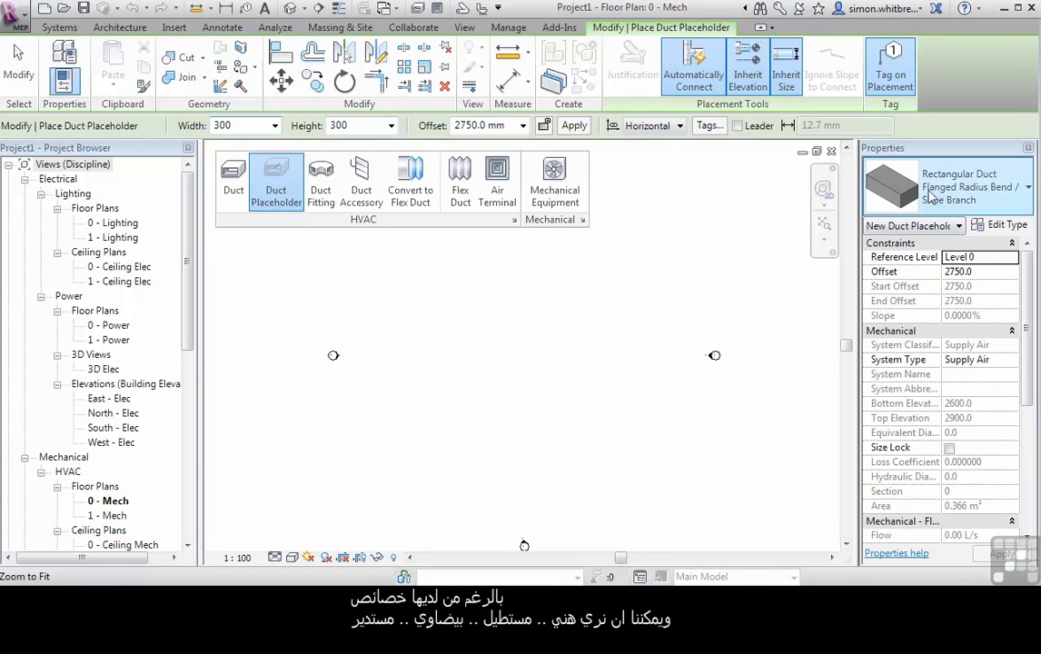
left_click(1017, 193)
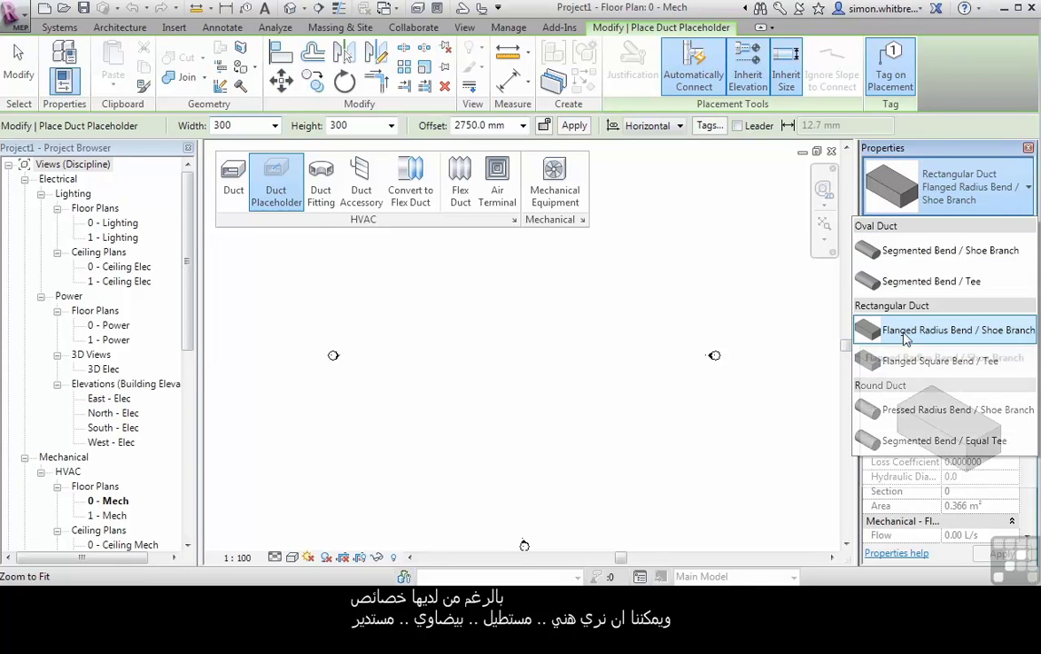
Keep the Flanged Radius Bend / Shoe Branch type and set the placeholder width to 900.
left_click(320, 283)
left_click(274, 125)
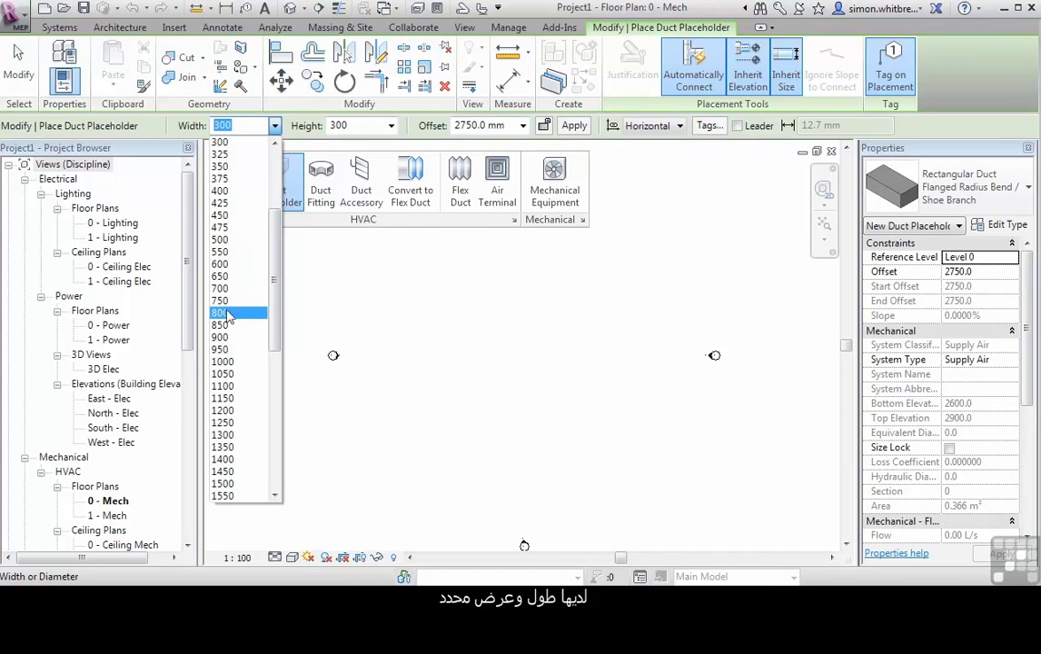
left_click(227, 337)
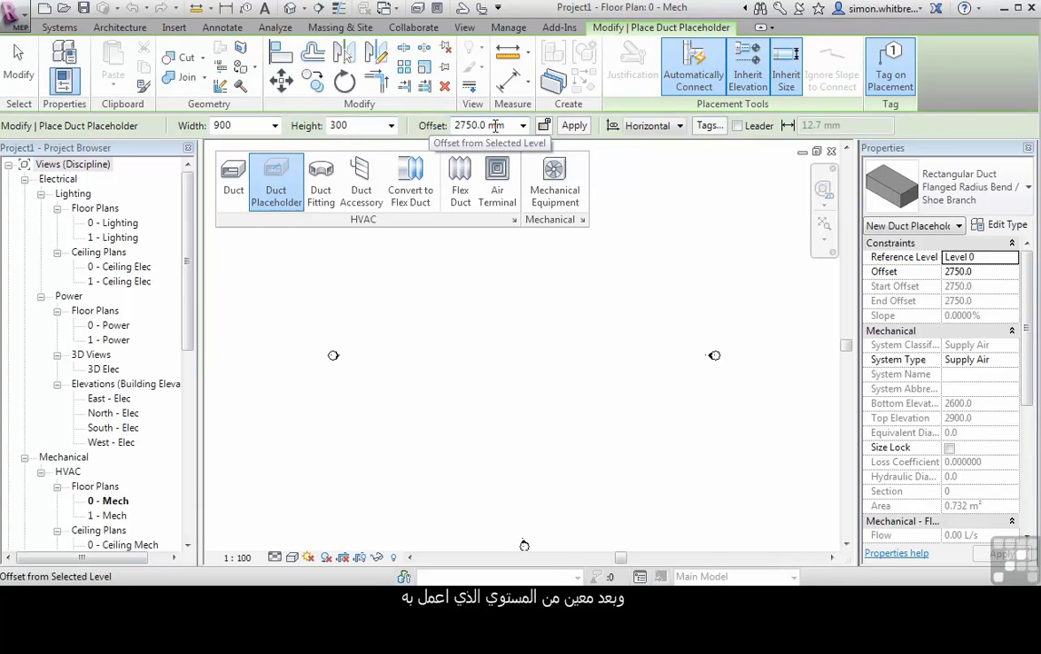
Draw the placeholder from the upper left across, down and right, then finish.
left_click(356, 303)
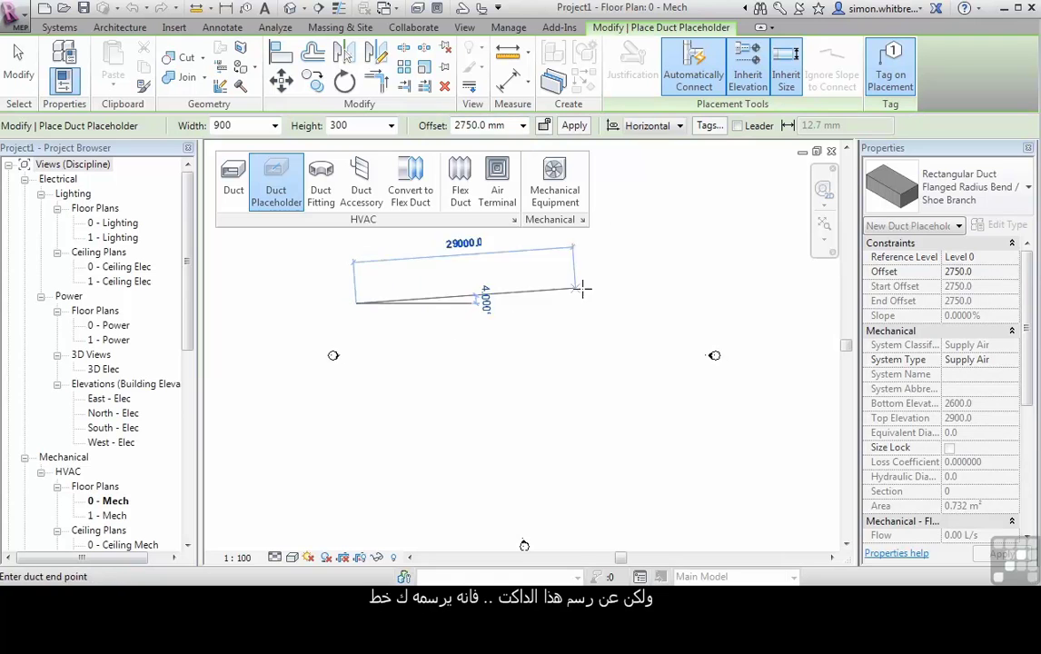
left_click(661, 402)
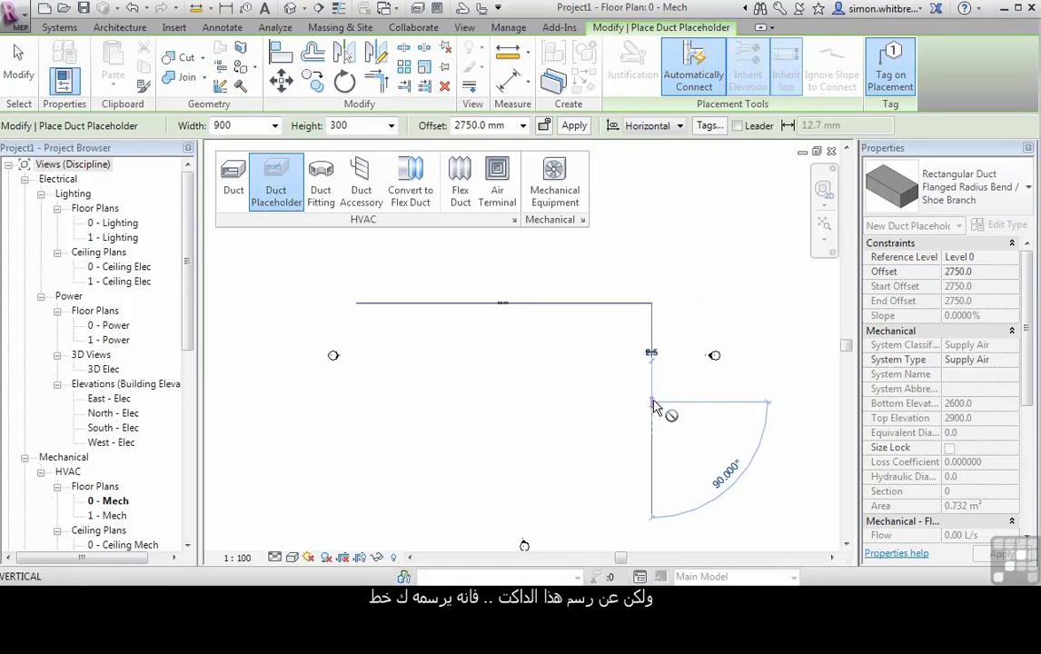
left_click(654, 402)
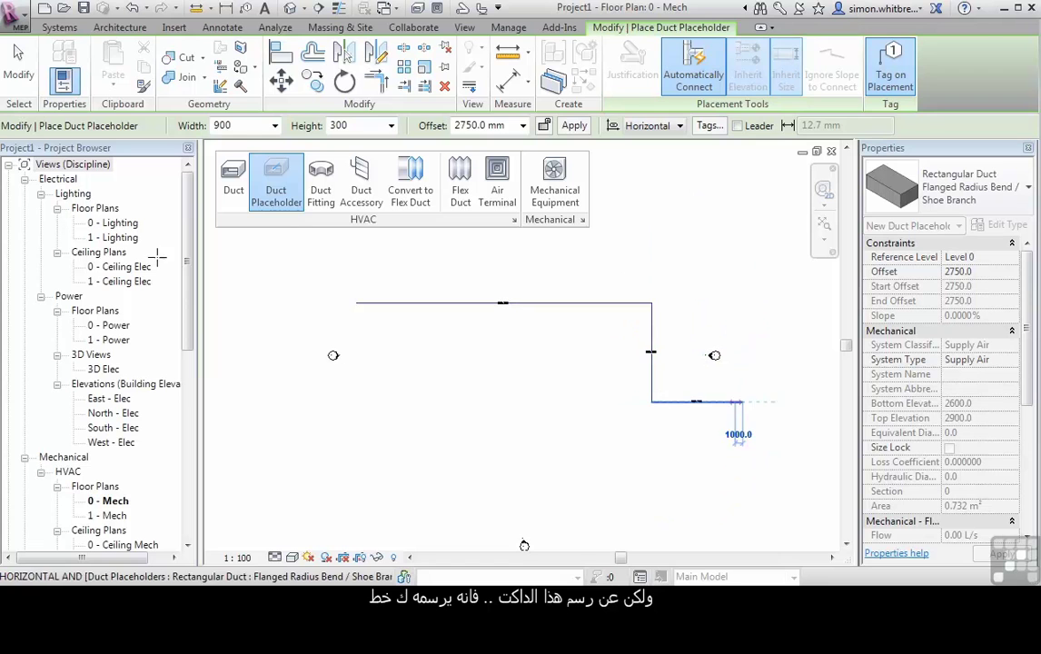
left_click(22, 76)
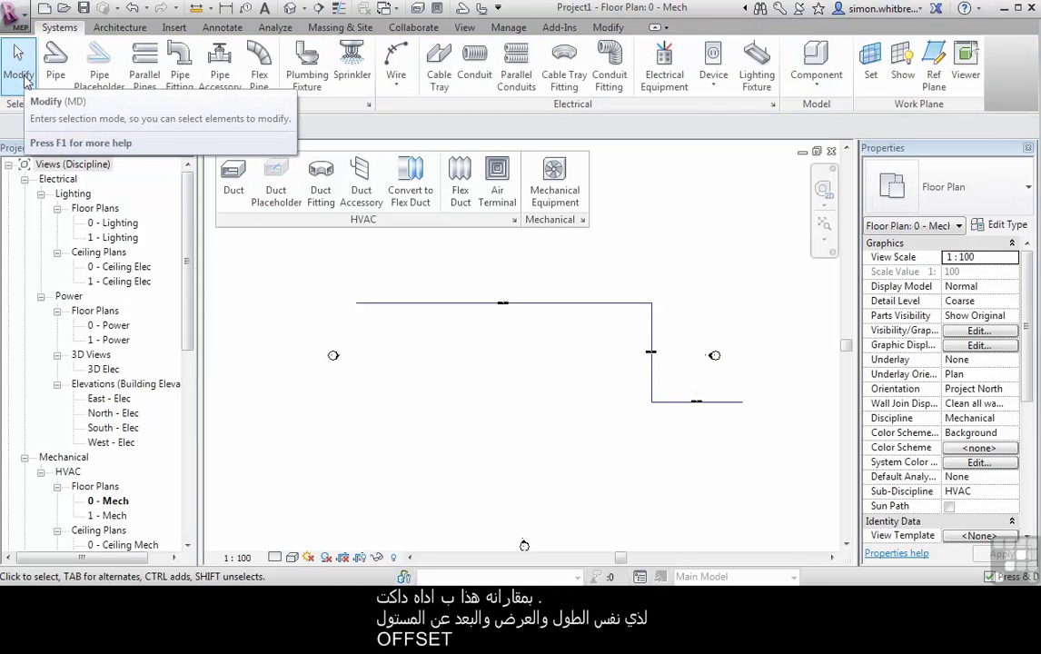
Draw a 900 × 300 duct at 2750 mm offset from the left, ending below the placeholder.
left_click(234, 181)
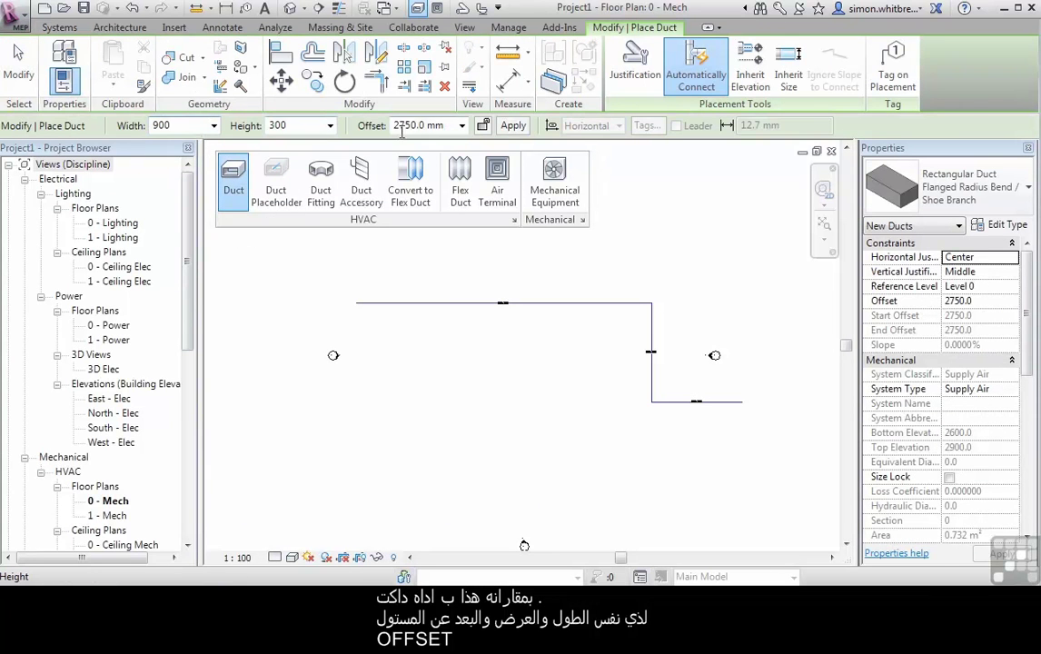
left_click(356, 339)
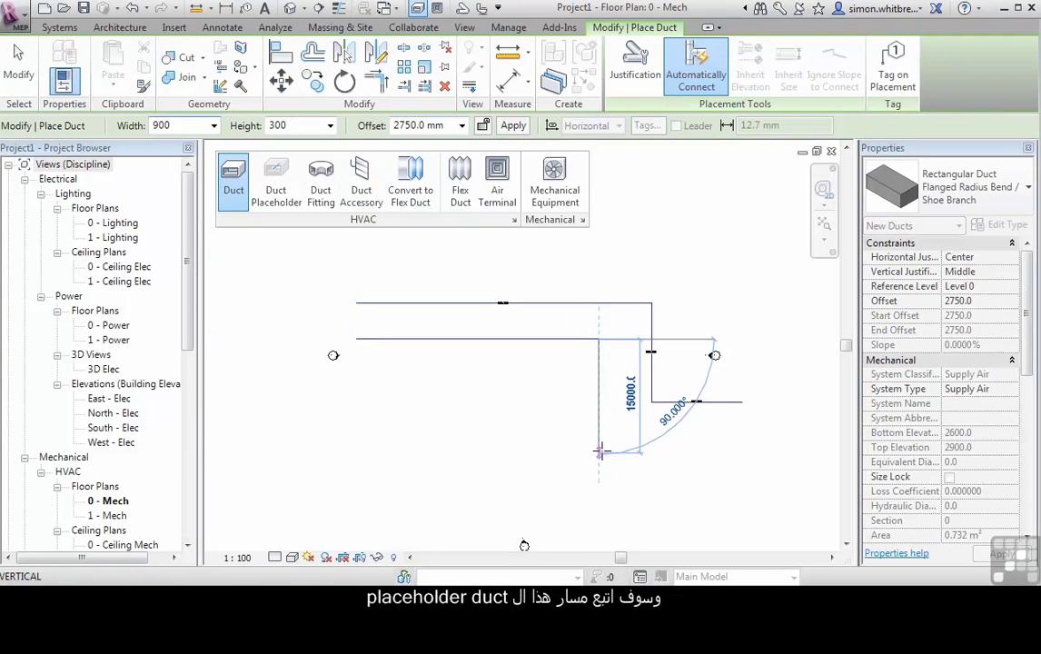
left_click(737, 451)
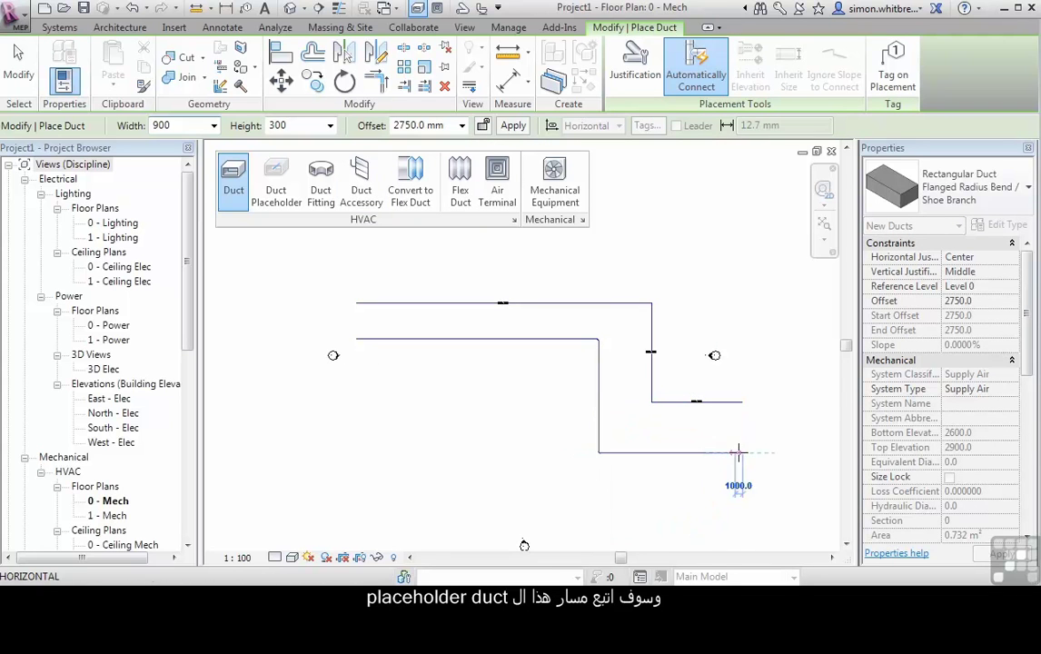
left_click(13, 68)
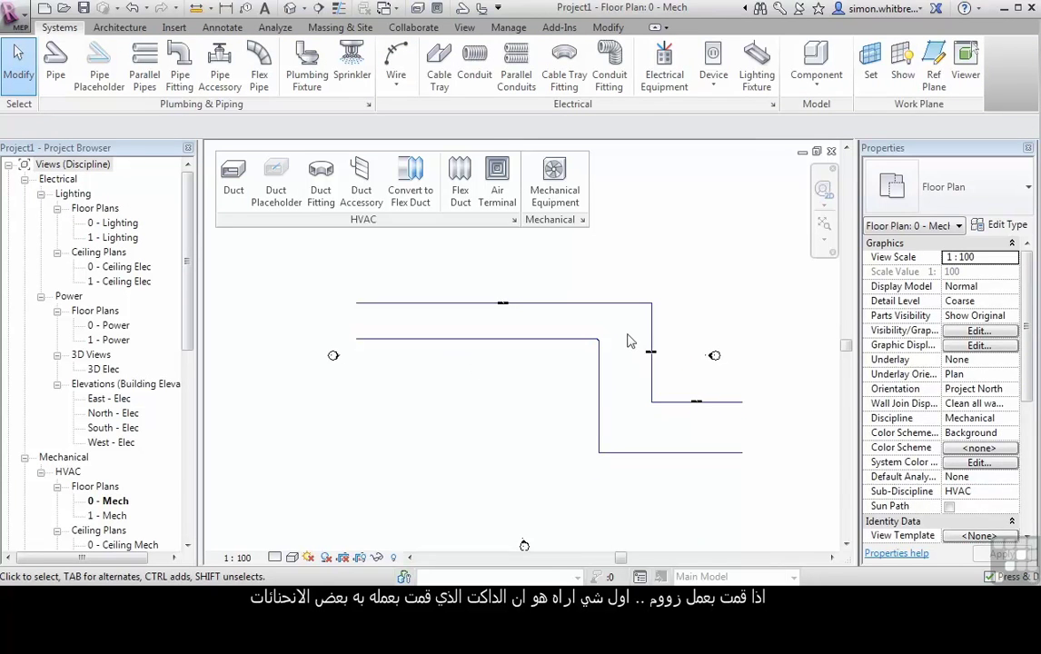
Fit the whole duct layout in view and set the plan's Detail Level to Medium.
scroll(628, 340, "up", 5)
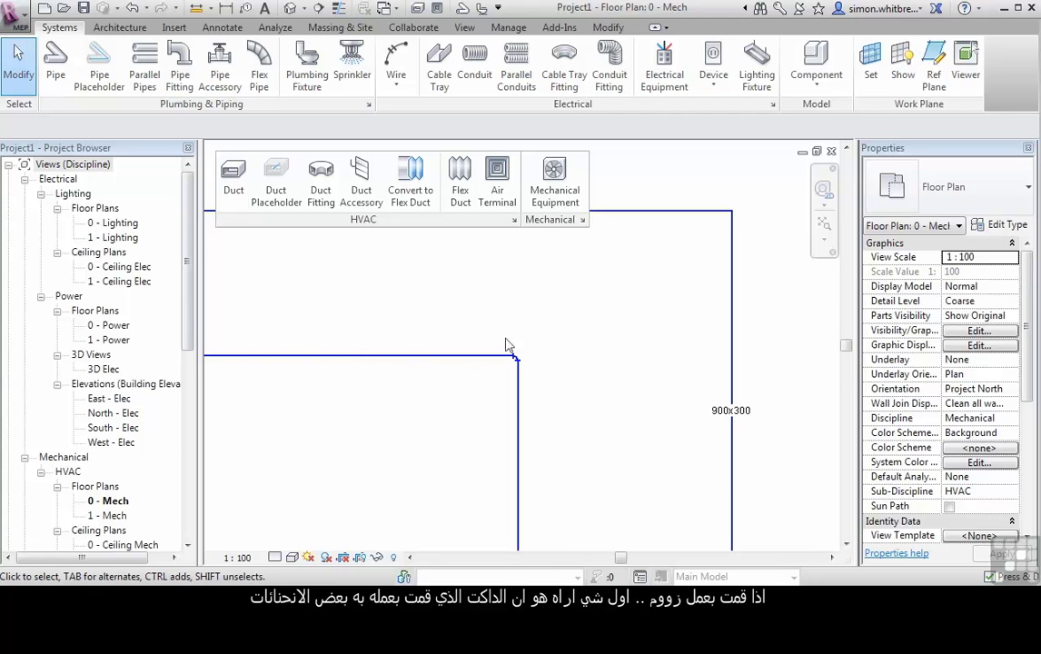
scroll(670, 288, "down", 3)
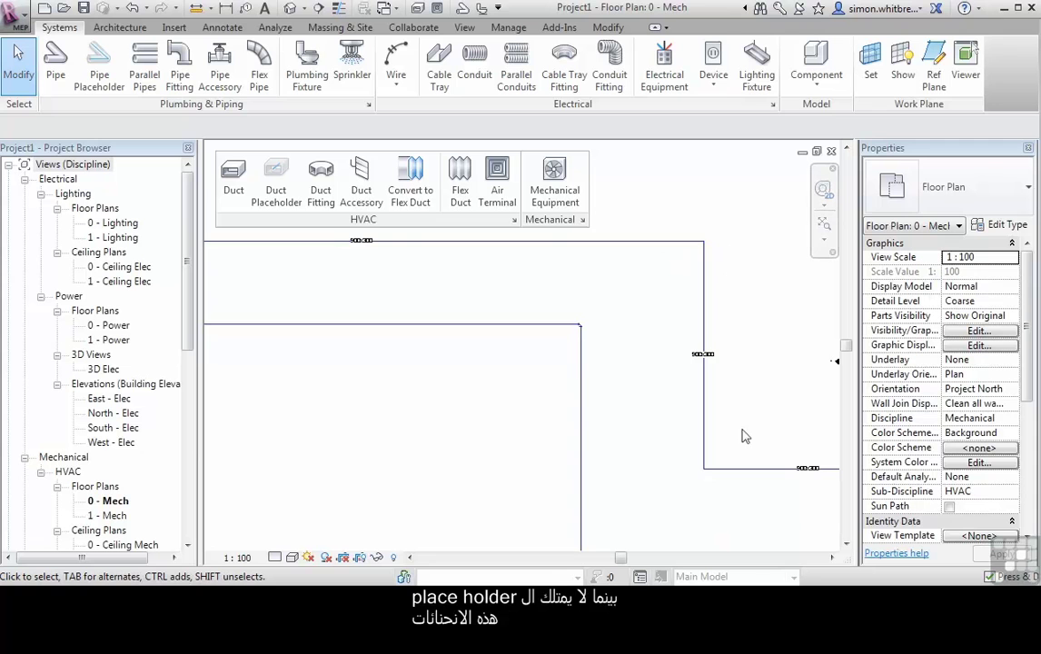
scroll(735, 418, "down", 2)
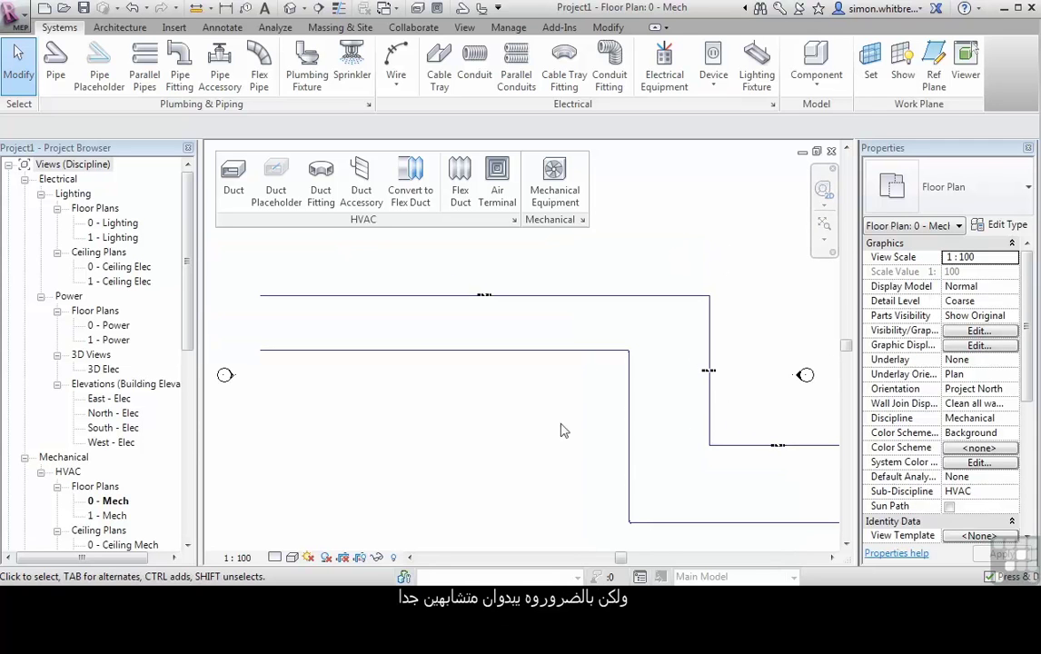
middle_click_drag(660, 416, 639, 386)
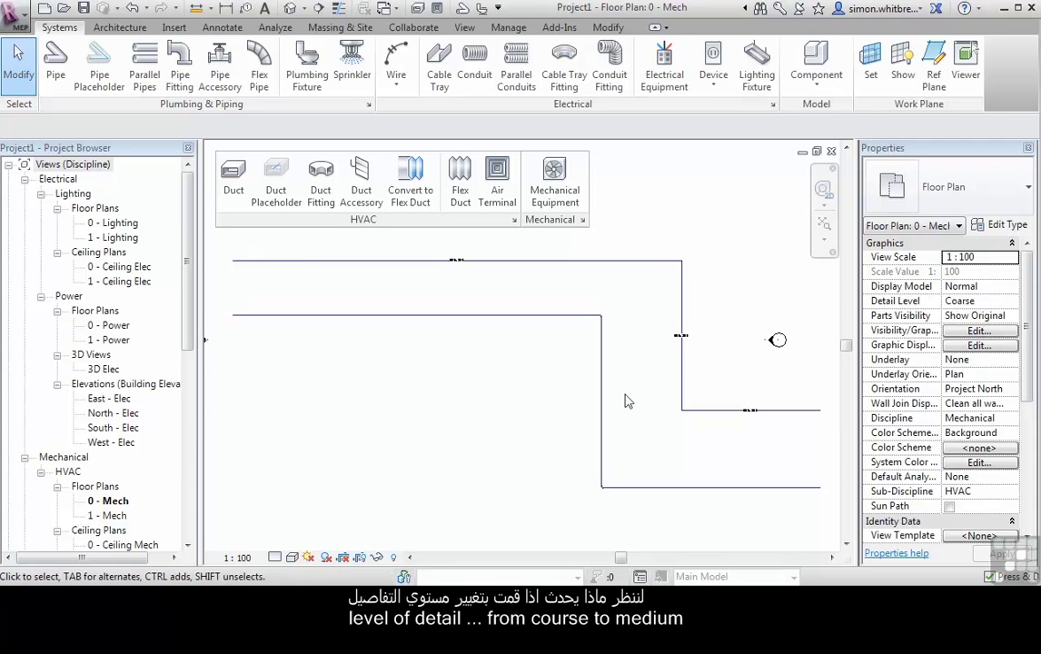
left_click(276, 560)
left_click(283, 523)
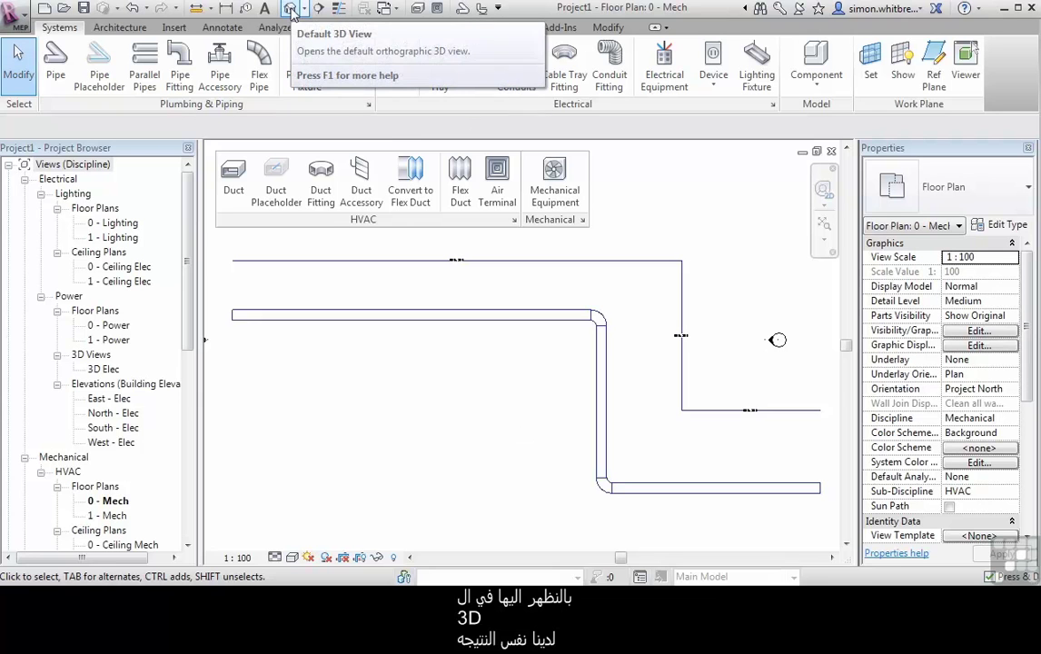
View the ducts in default 3D from the right at Medium detail, then select the placeholder run.
left_click(291, 9)
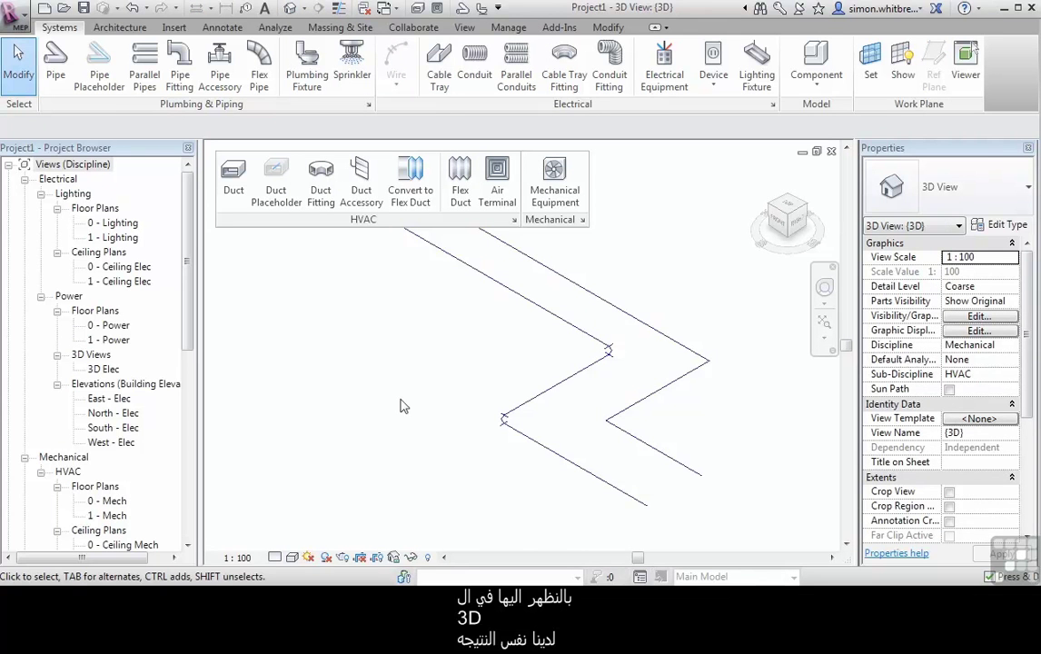
middle_click_drag(498, 453, 628, 360, "shift")
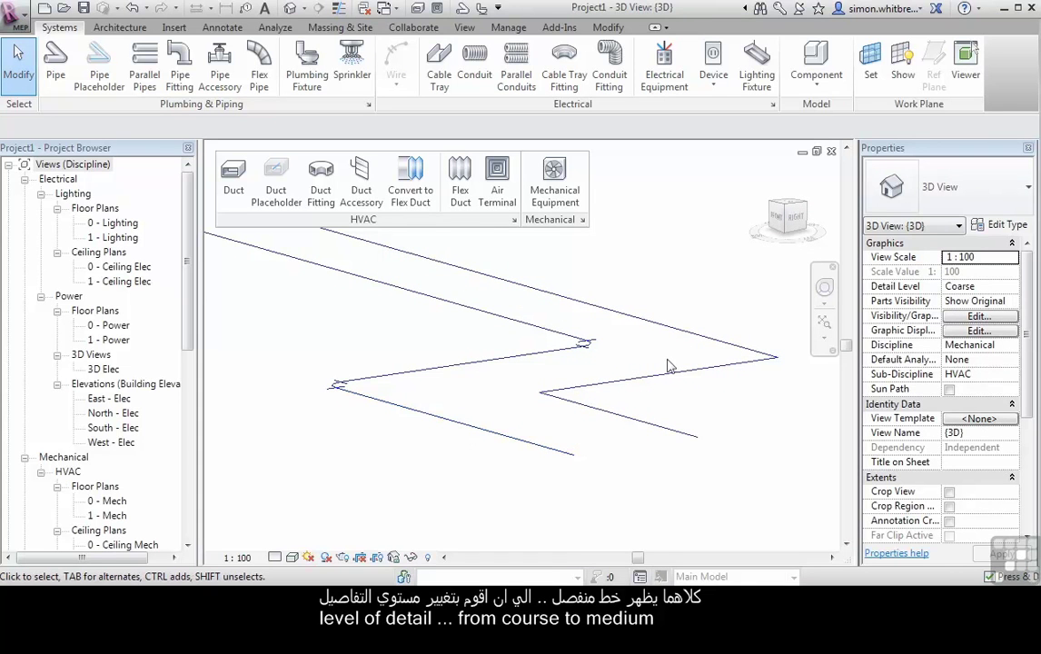
left_click(275, 559)
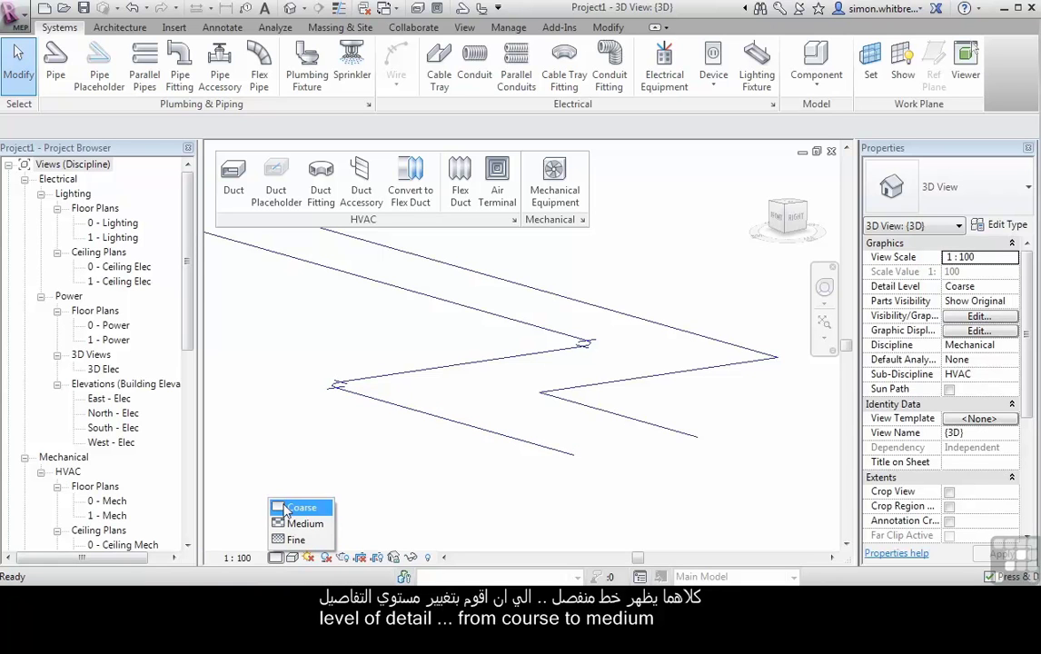
left_click(295, 524)
left_click(601, 420)
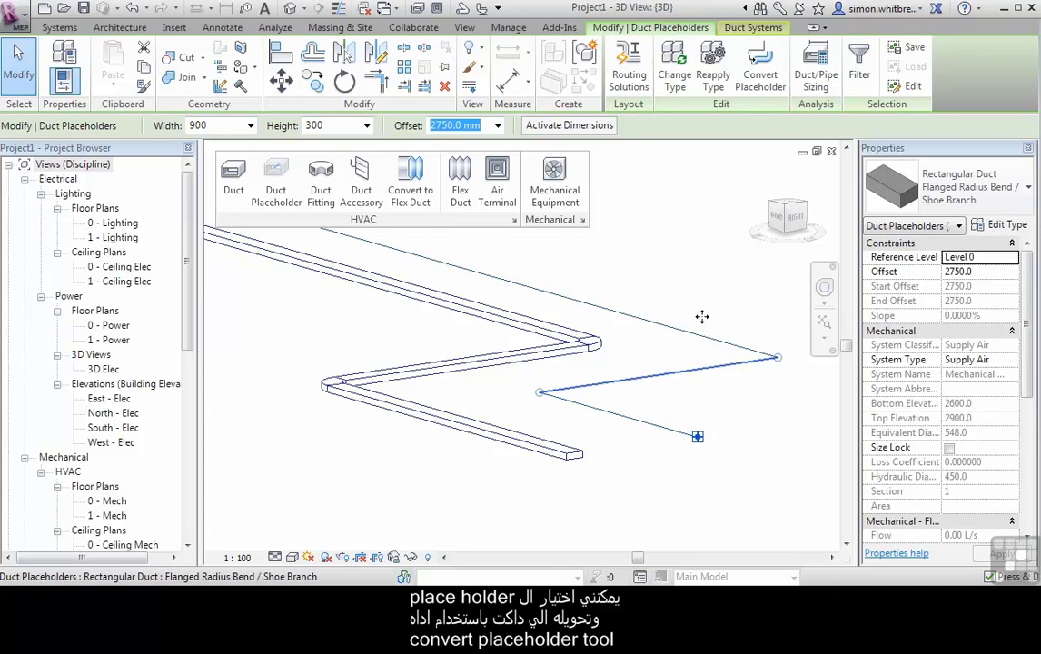
Convert the selected placeholder into a real duct and select its lower-right segment.
left_click(760, 75)
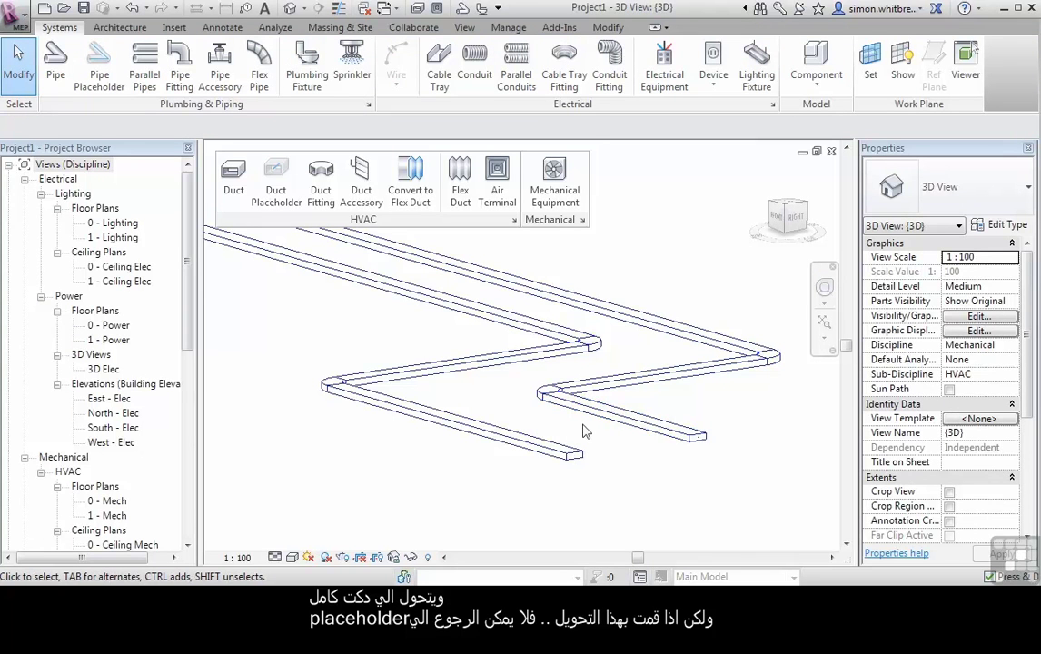
left_click(598, 414)
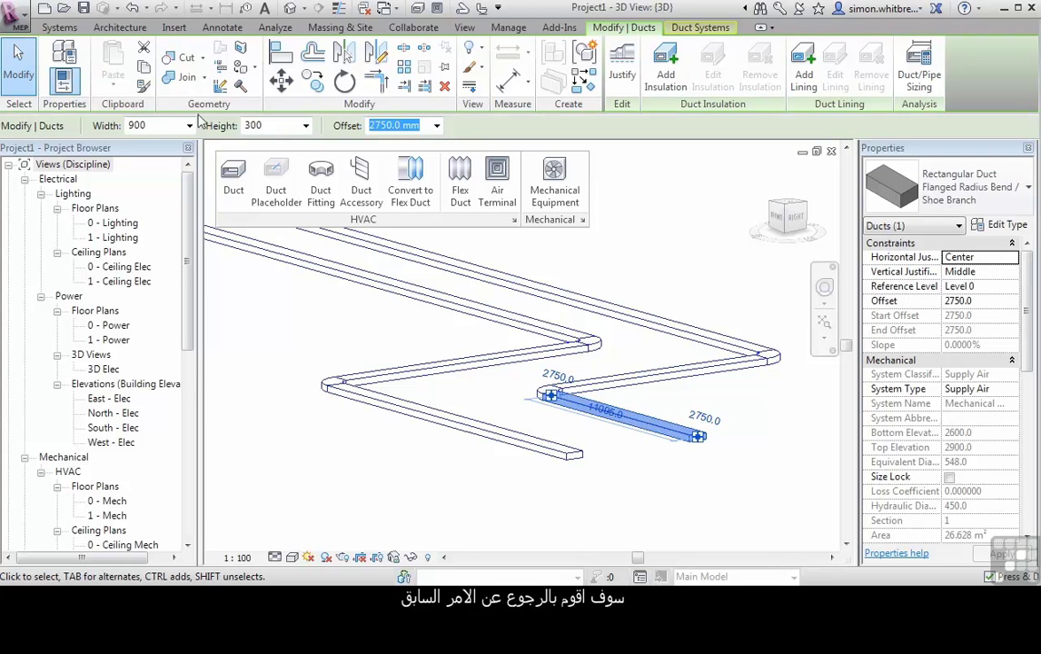
Undo the last segment's conversion and compare the placeholder's properties with the lower real duct.
left_click(132, 9)
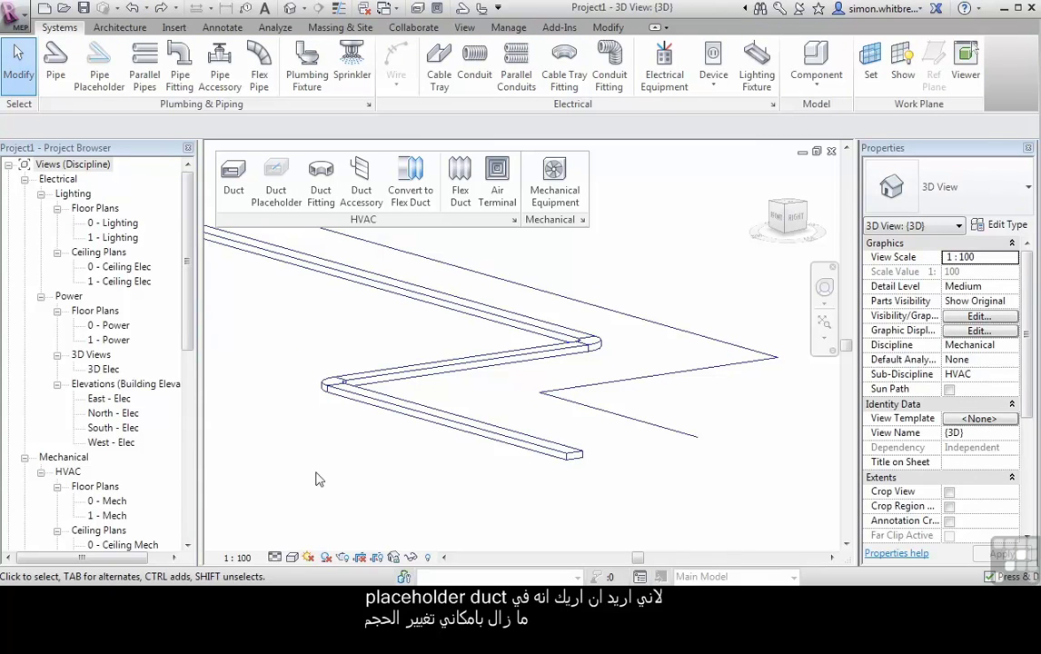
left_click(598, 417)
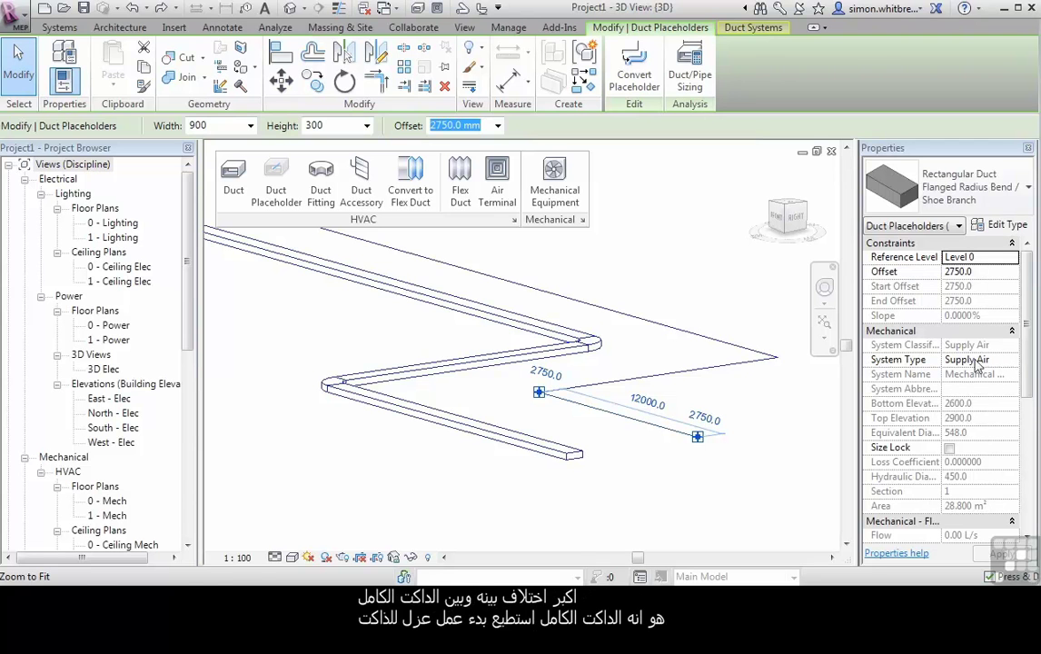
left_click(491, 377)
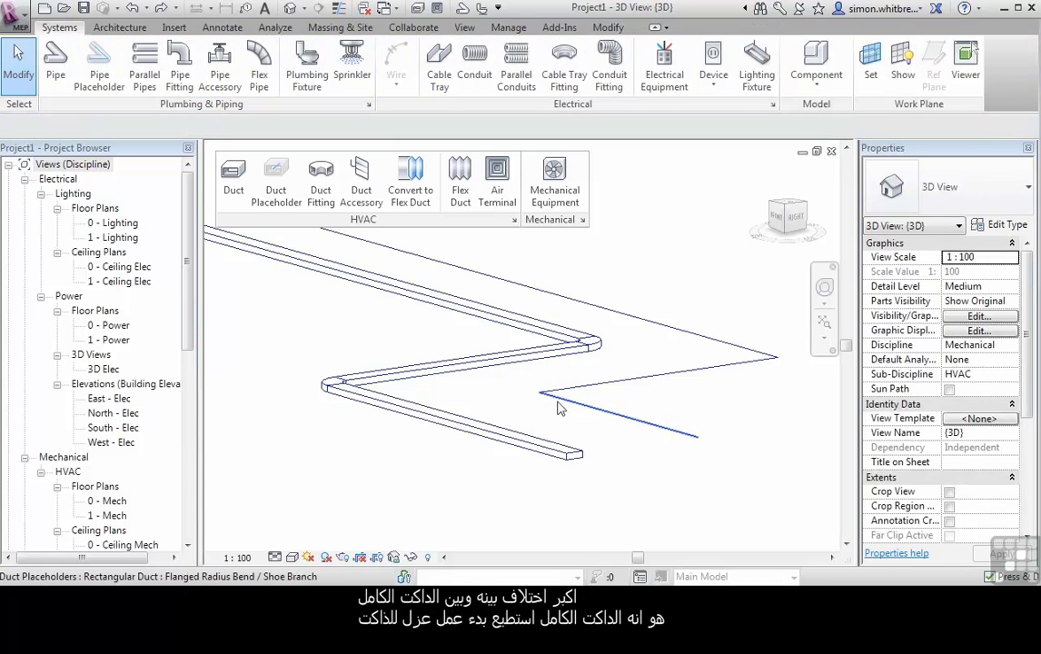
left_click(455, 439)
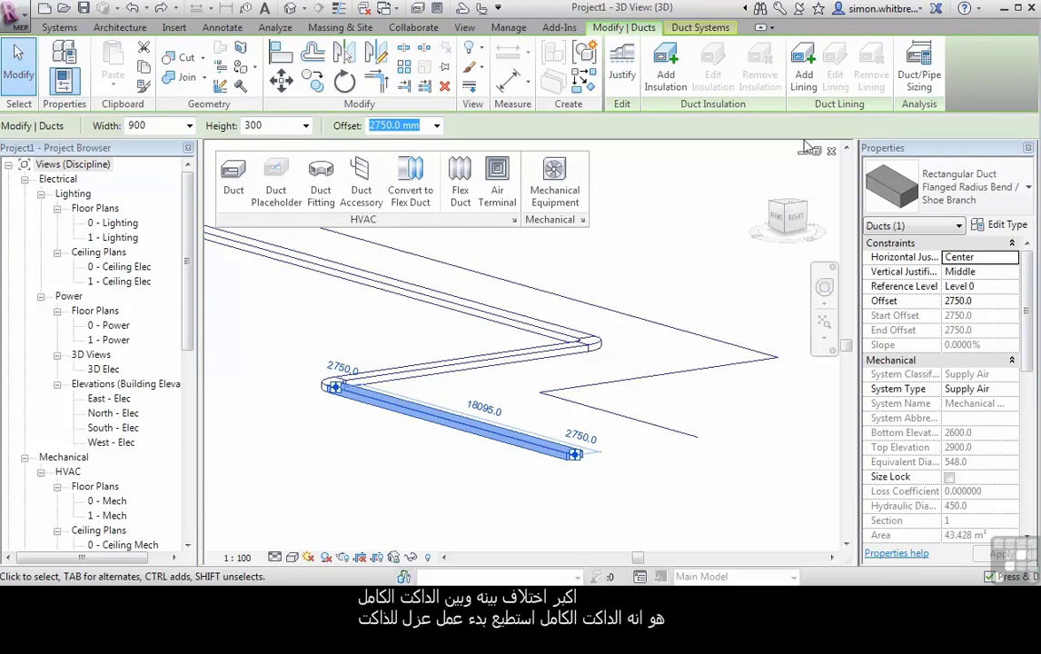
left_click(726, 287)
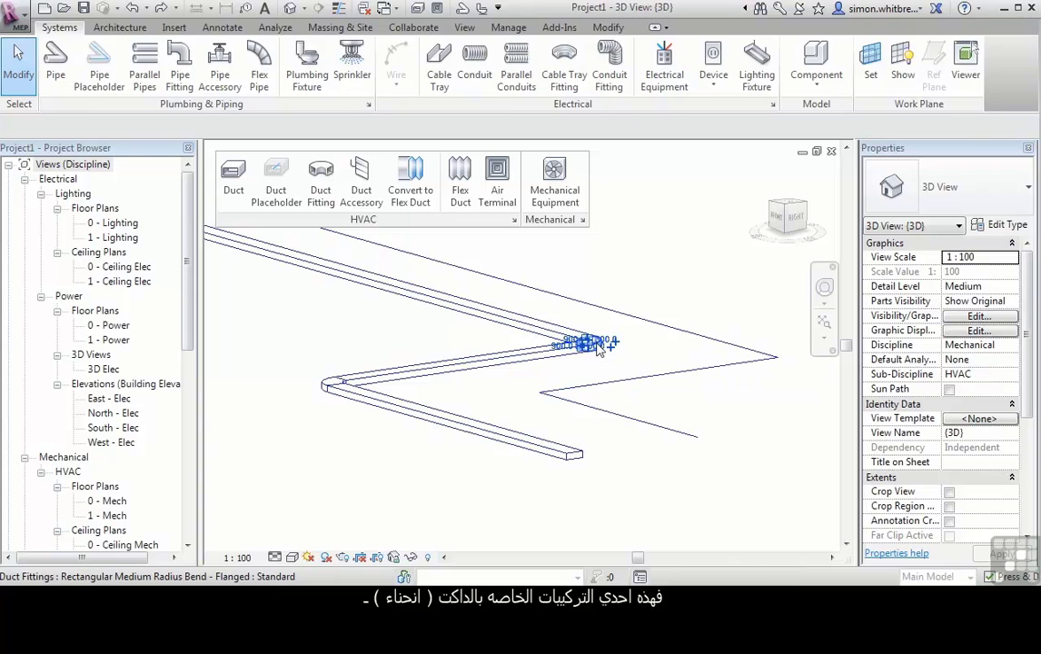
left_click(590, 344)
left_click(309, 345)
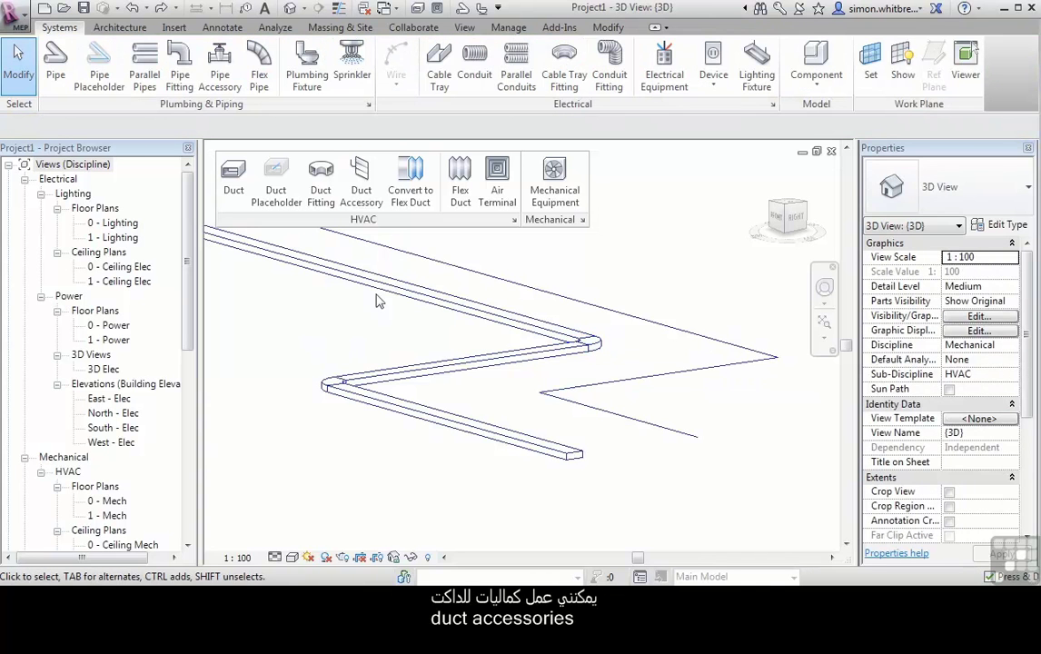
Place an opposed-blade Control Damper on the 900 × 300 main duct in the 0 - Mech plan.
left_click(364, 201)
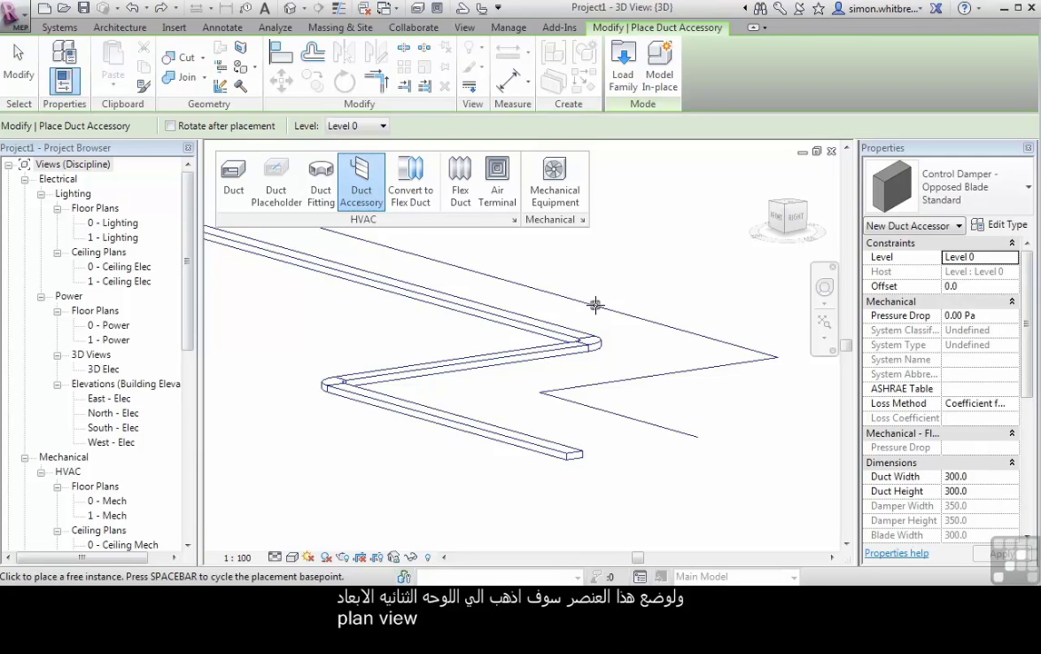
key("ctrl+Tab")
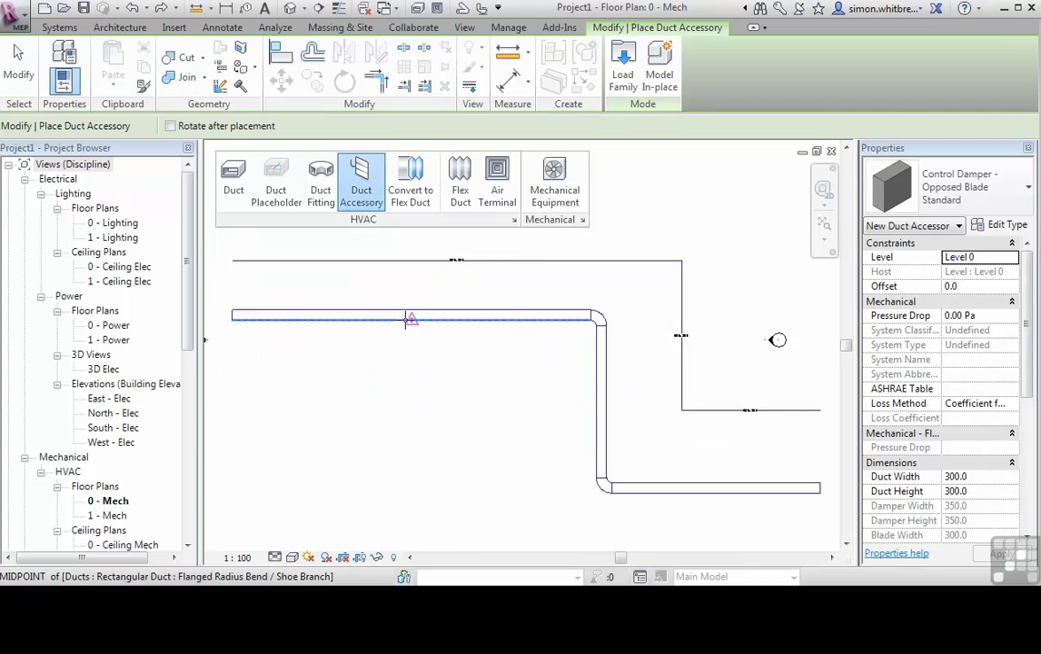
scroll(406, 318, "up", 3)
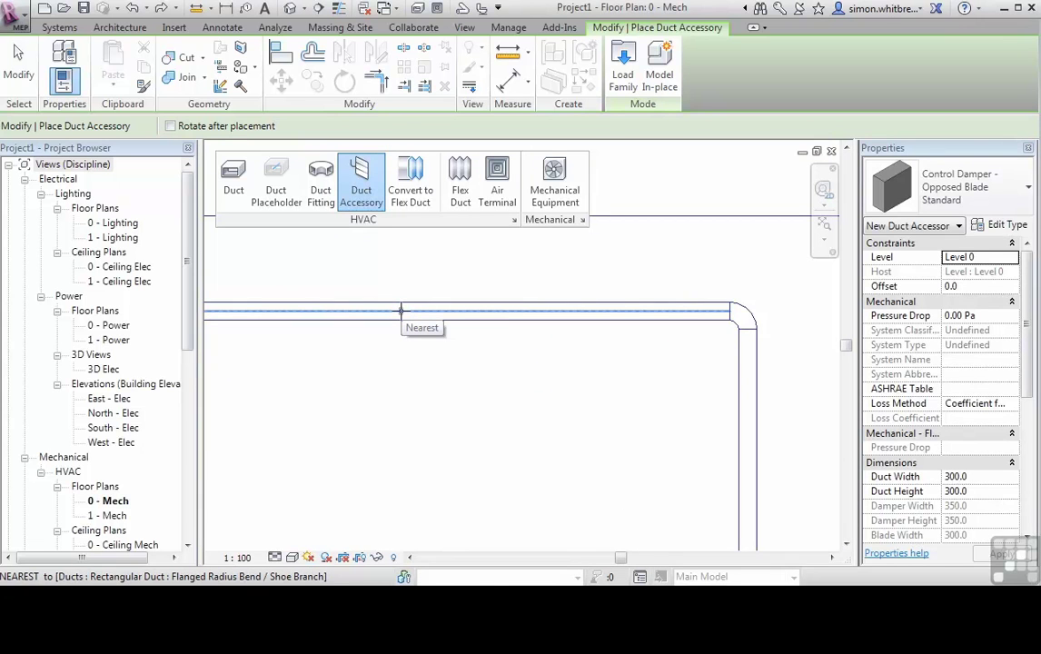
left_click(401, 311)
scroll(375, 327, "up", 5)
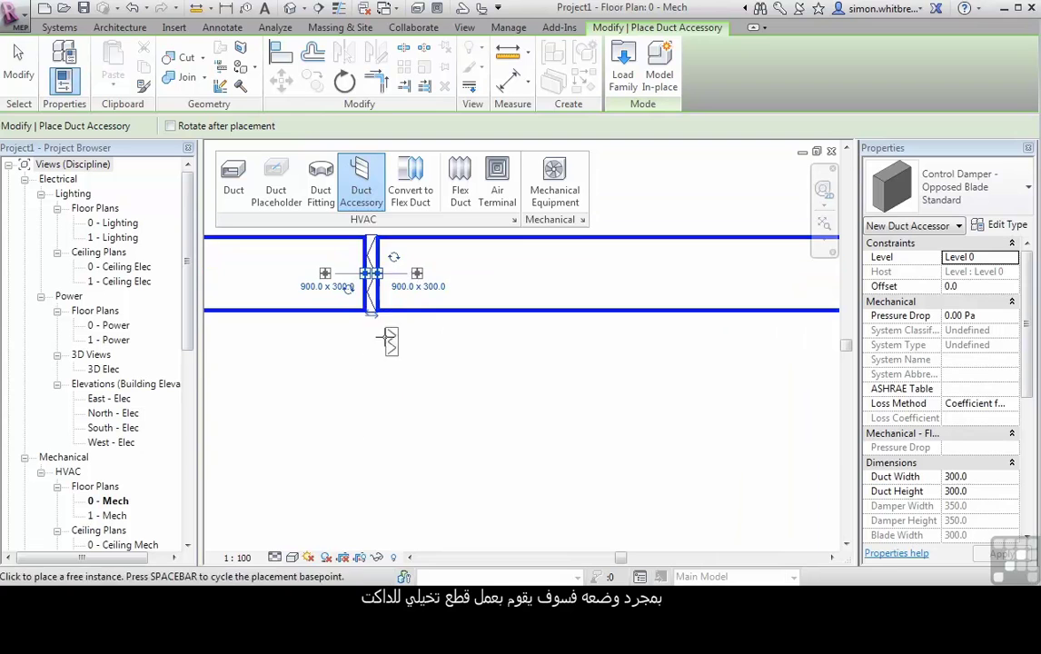
scroll(357, 392, "down", 5)
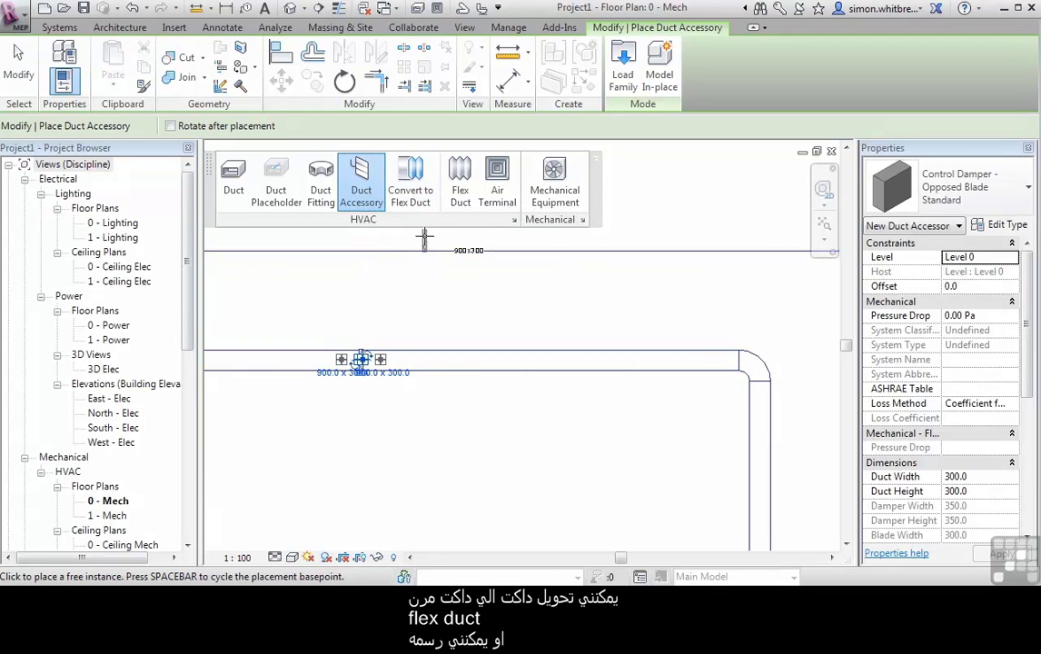
Draw a 300 mm round flex duct from the main 900 × 300 duct's edge, snaking downward.
left_click(461, 187)
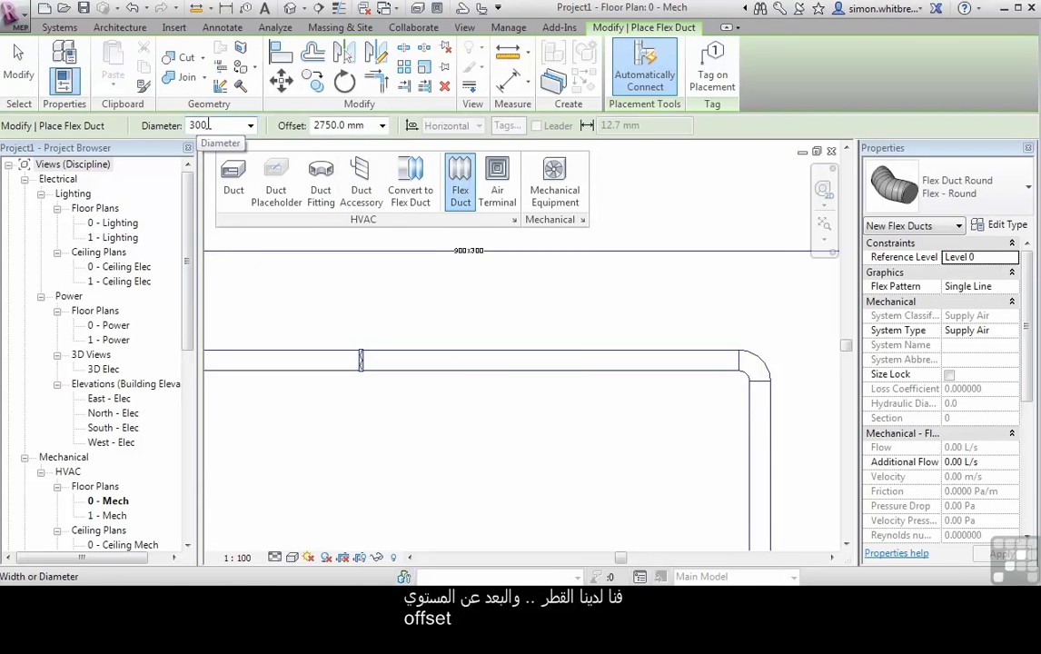
left_click(466, 368)
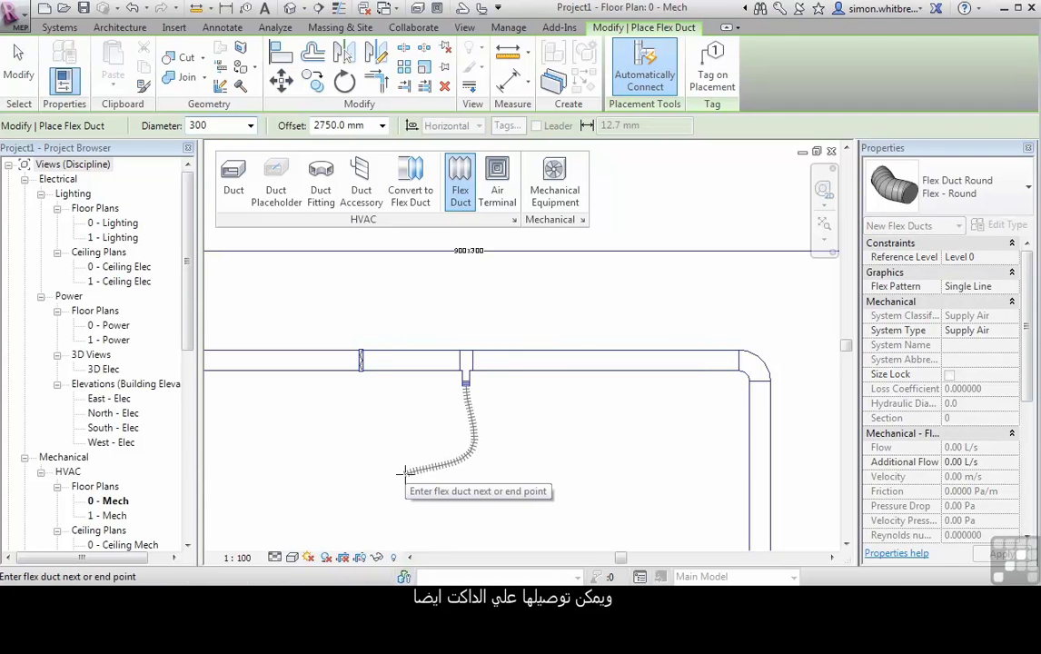
double_click(406, 519)
scroll(454, 312, "down", 2)
left_click(497, 181)
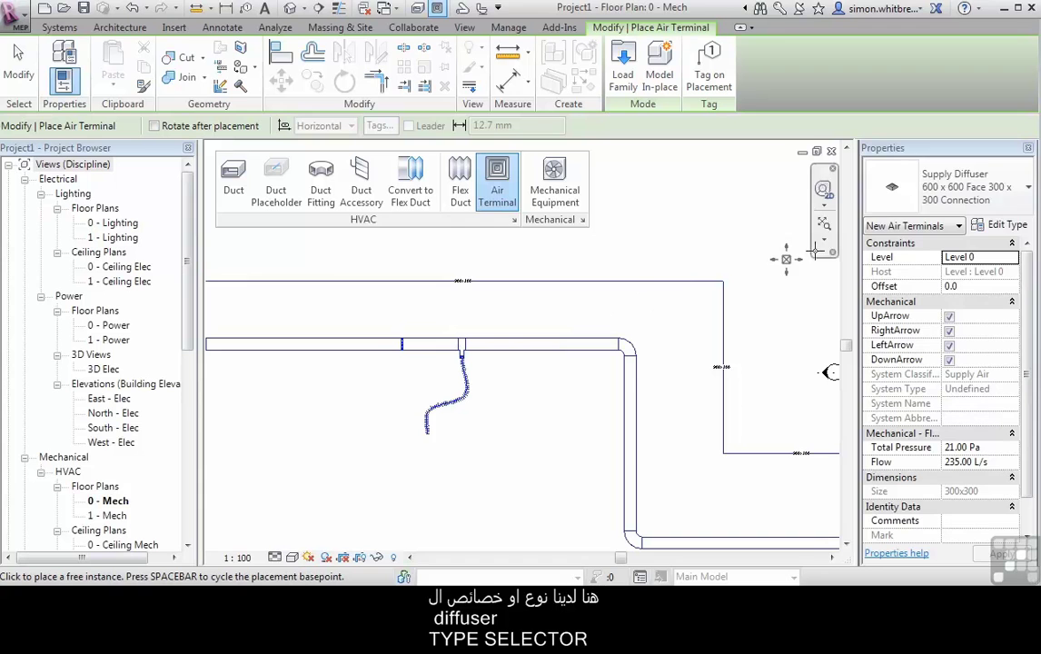
Browse the air terminal types in the Type Selector, previewing the Return Diffuser.
left_click(982, 182)
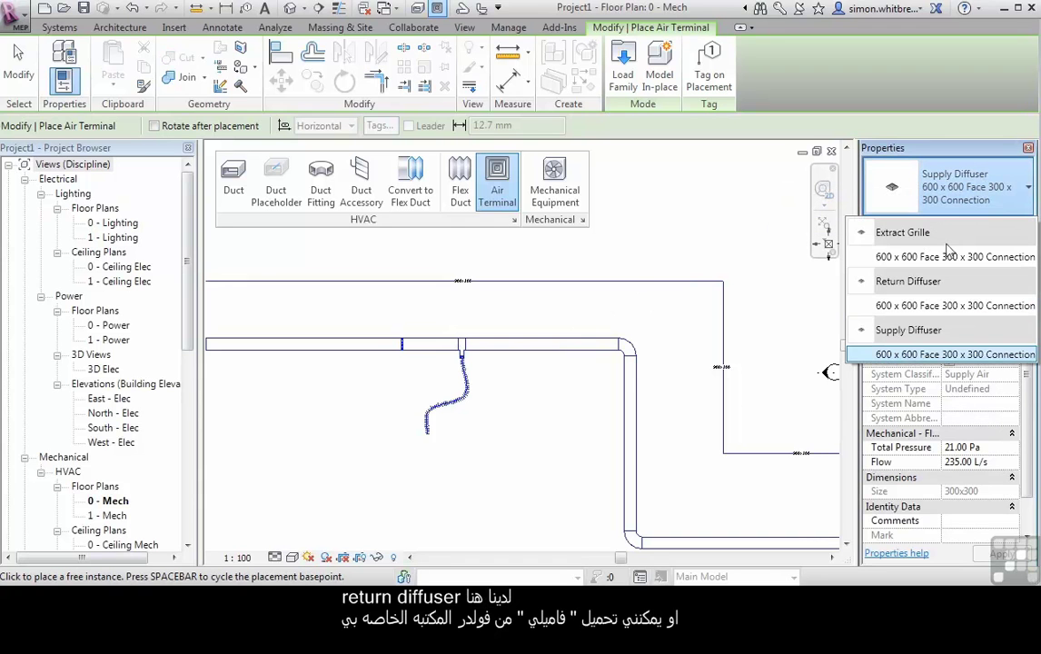
left_click(906, 307)
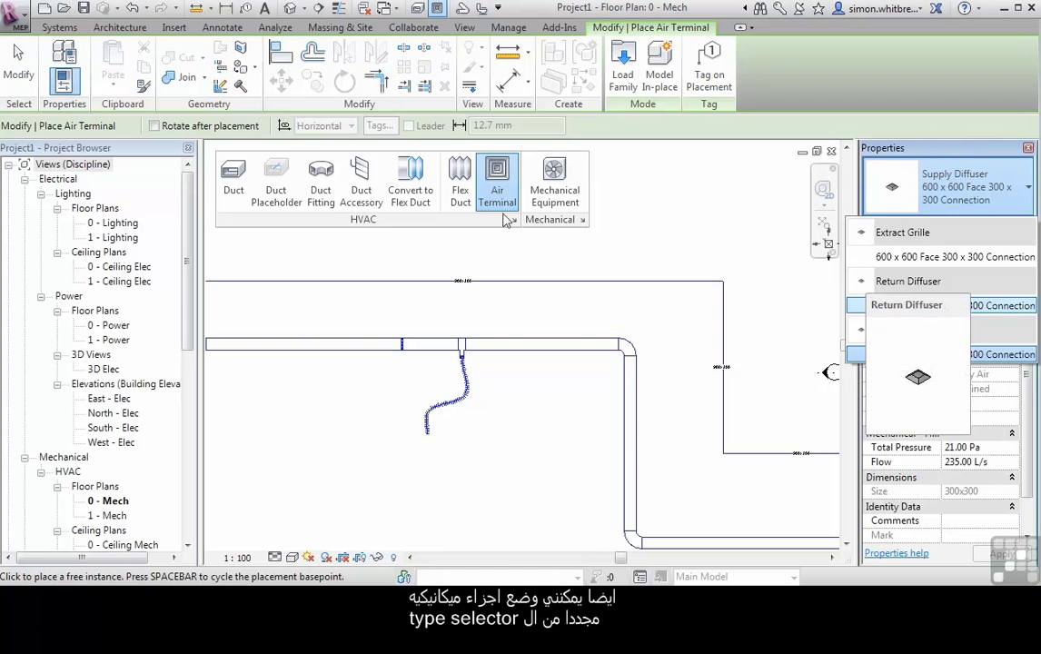
left_click(556, 186)
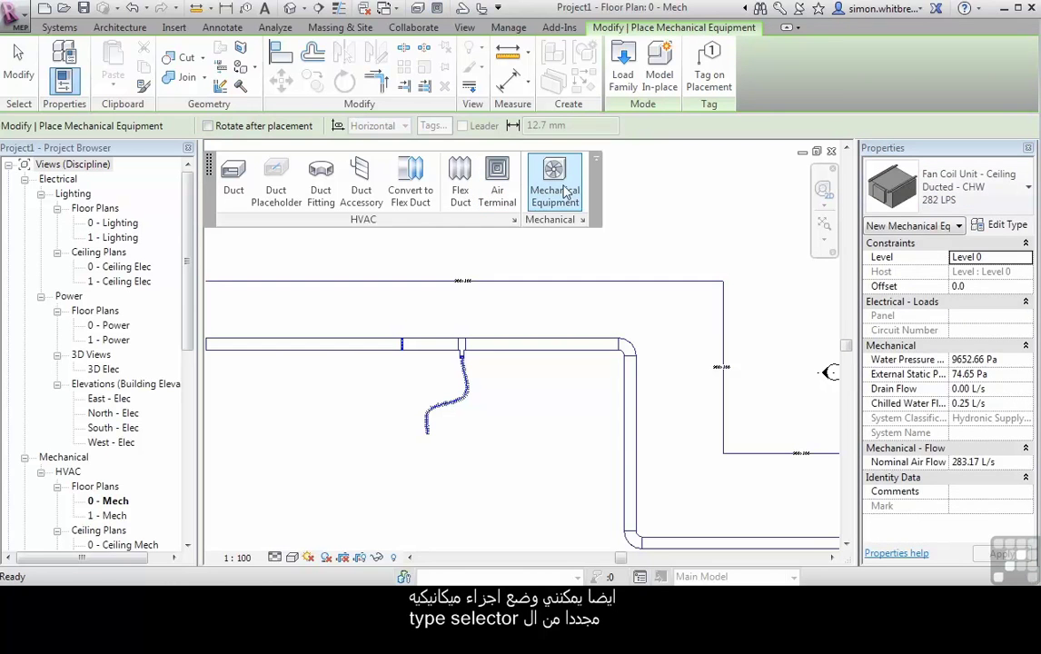
Place a VAV Unit - Parallel Fan Powered, Size 2 - 300mm Inlet, left of the flex duct.
left_click(958, 194)
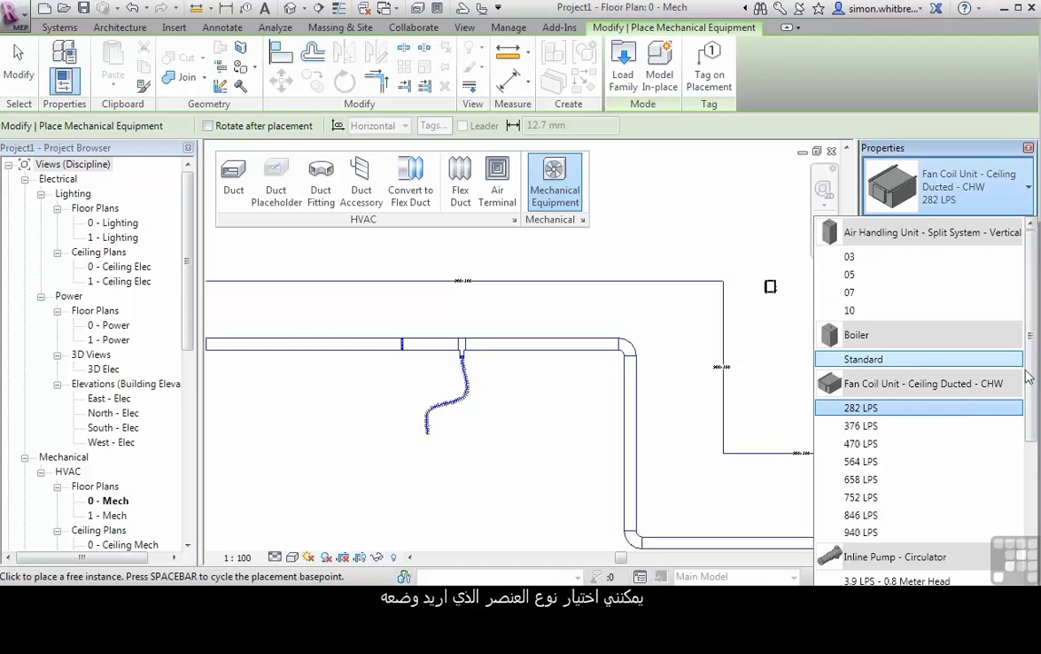
scroll(918, 473, "down", 8)
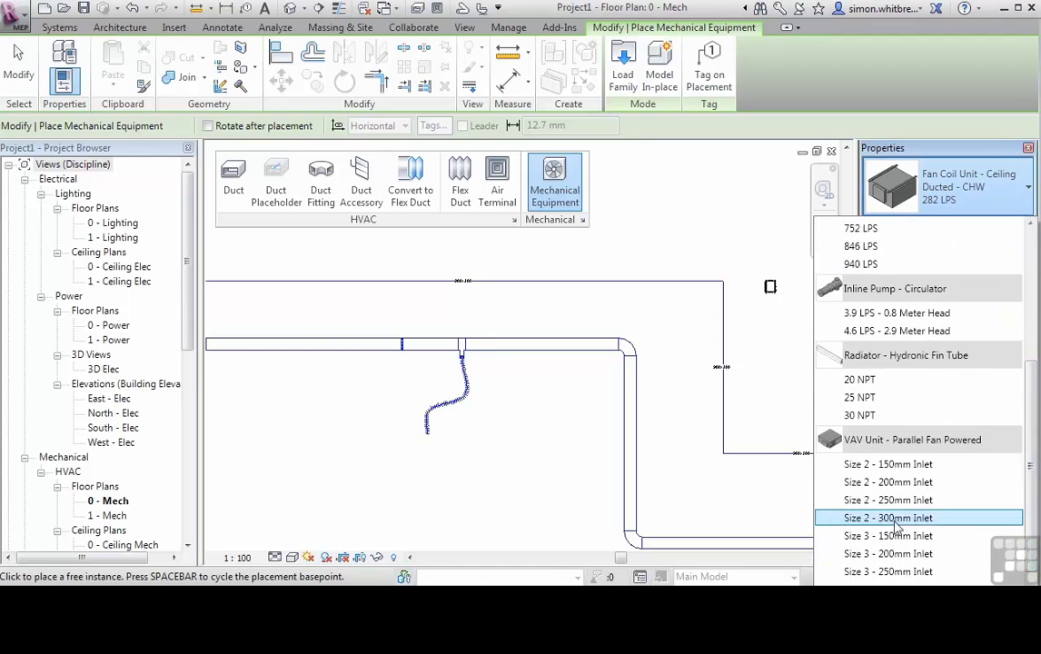
left_click(899, 582)
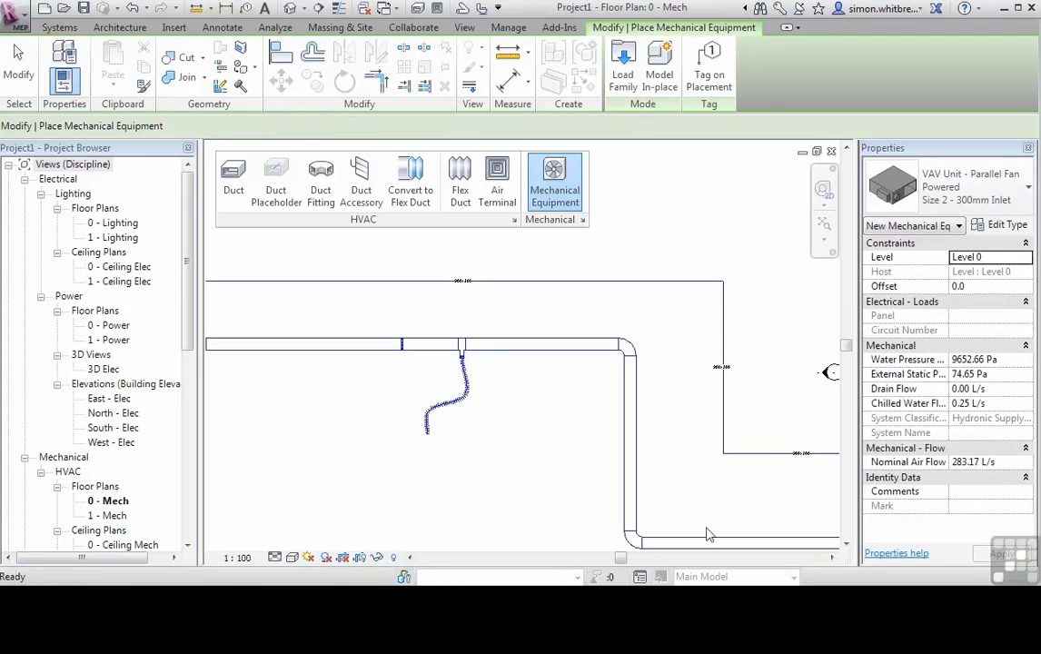
scroll(378, 419, "up", 2)
left_click(378, 420)
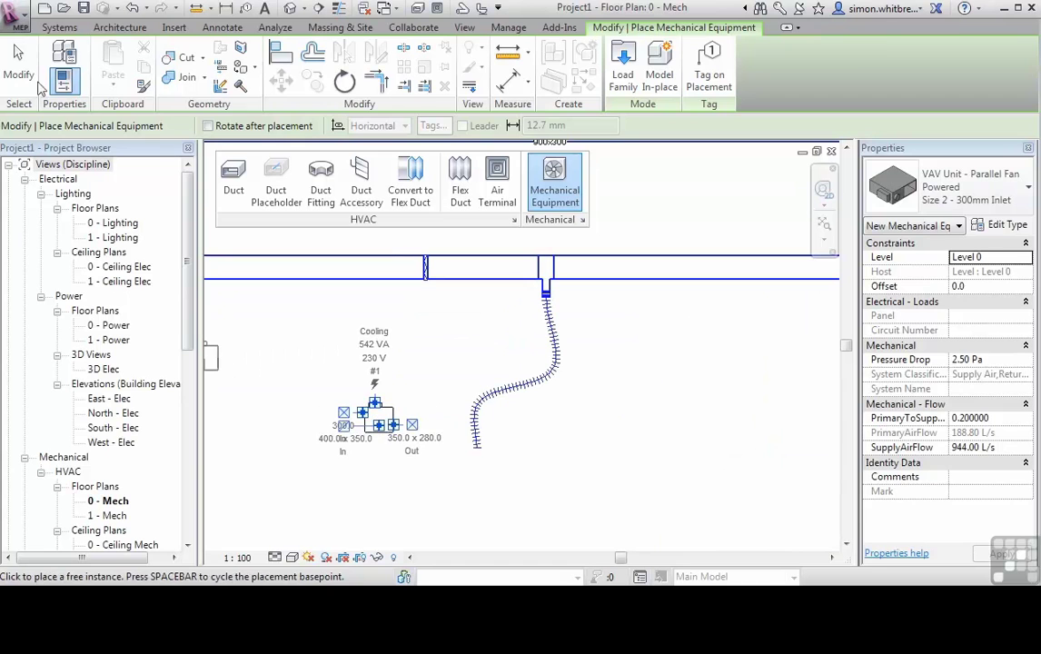
key("Escape")
key("Escape")
scroll(356, 399, "down", 2)
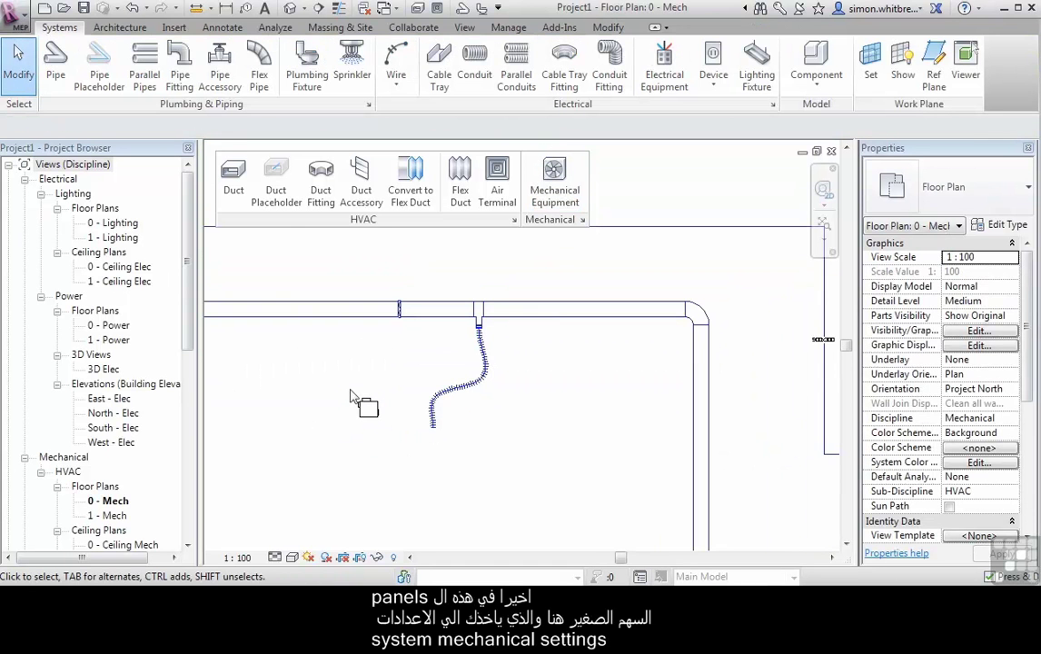
Open Mechanical Settings and review the general Duct Settings and Conversion page.
left_click(514, 221)
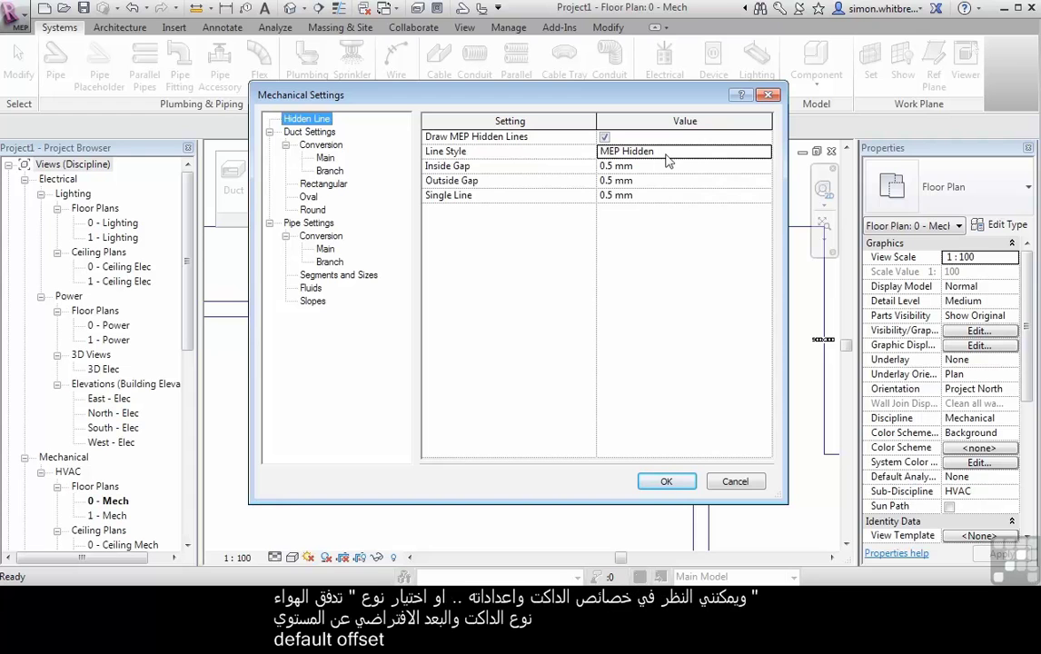
left_click(293, 135)
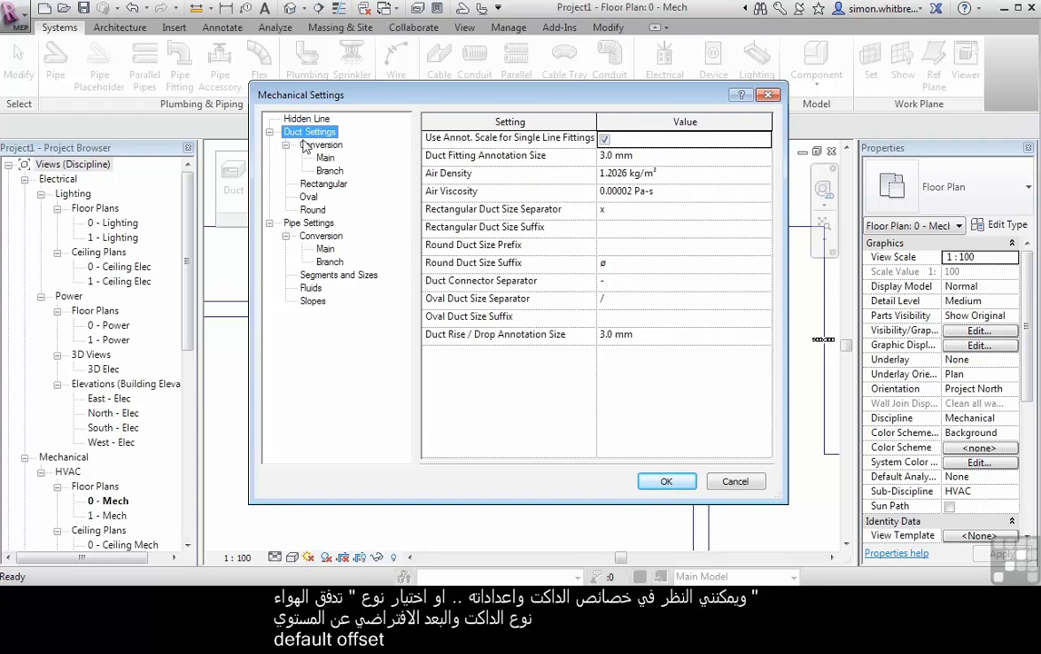
left_click(313, 146)
Review the Main (Supply Air) and Branch conversion defaults and the Rectangular duct size list.
left_click(325, 159)
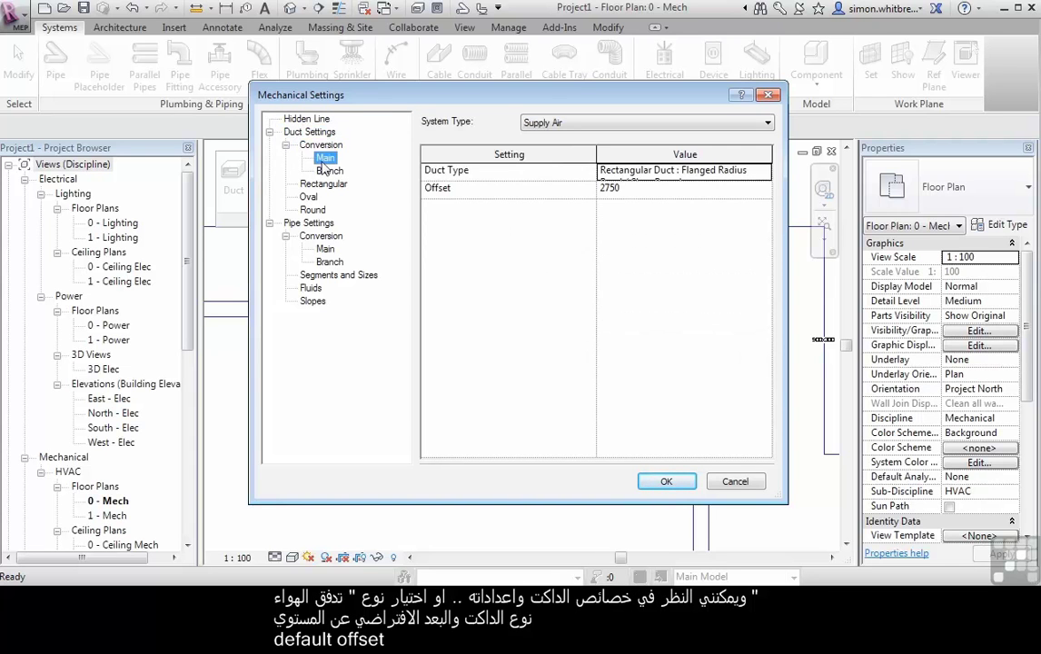
left_click(611, 125)
left_click(610, 130)
left_click(327, 174)
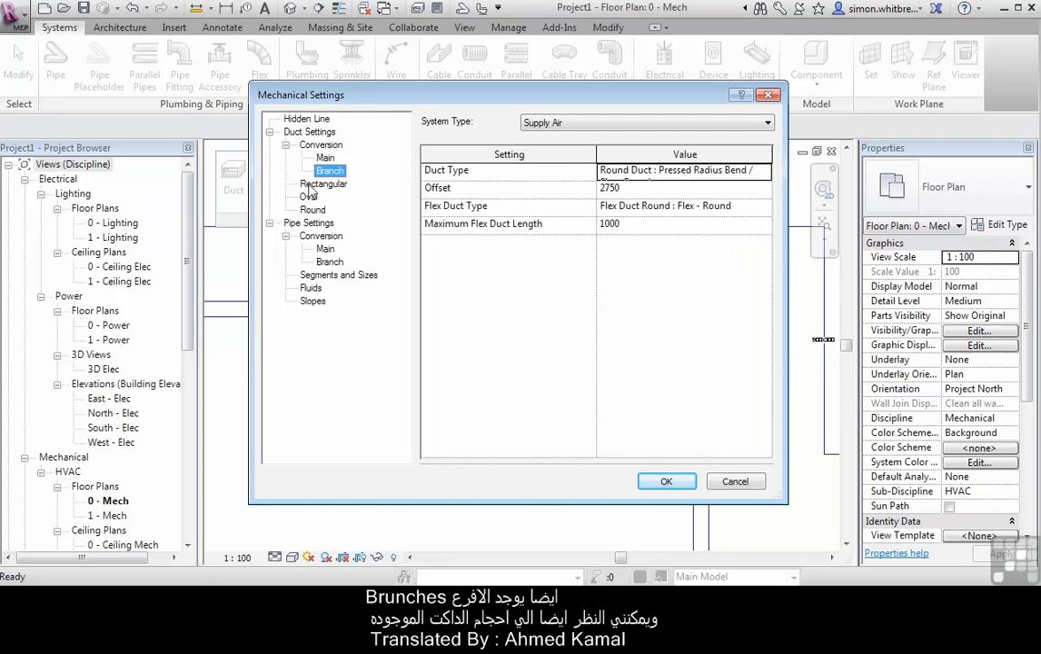
left_click(311, 185)
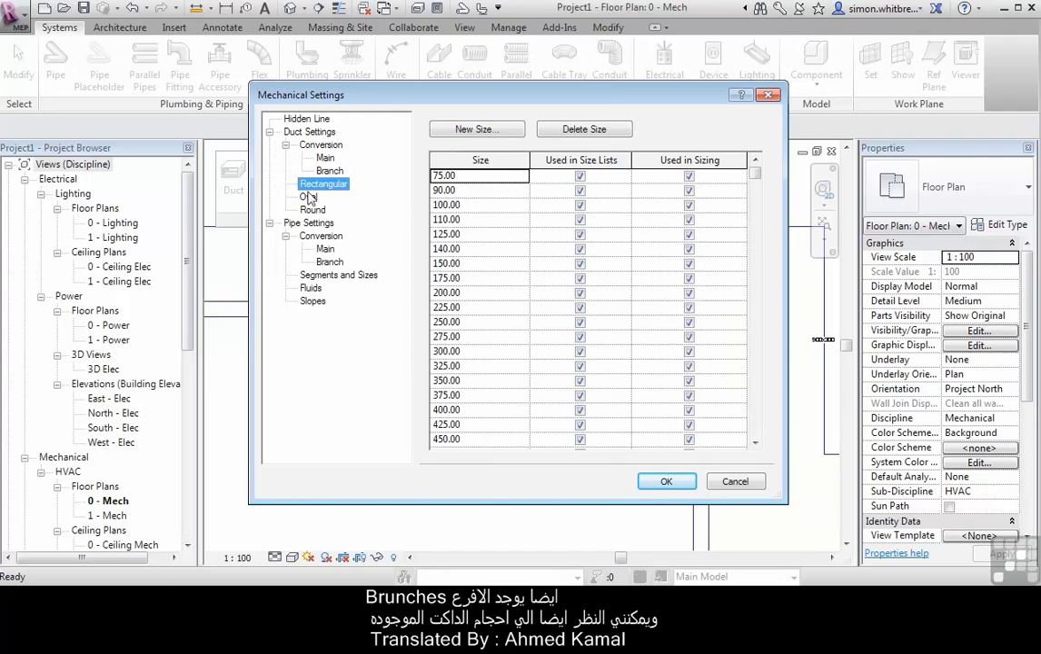